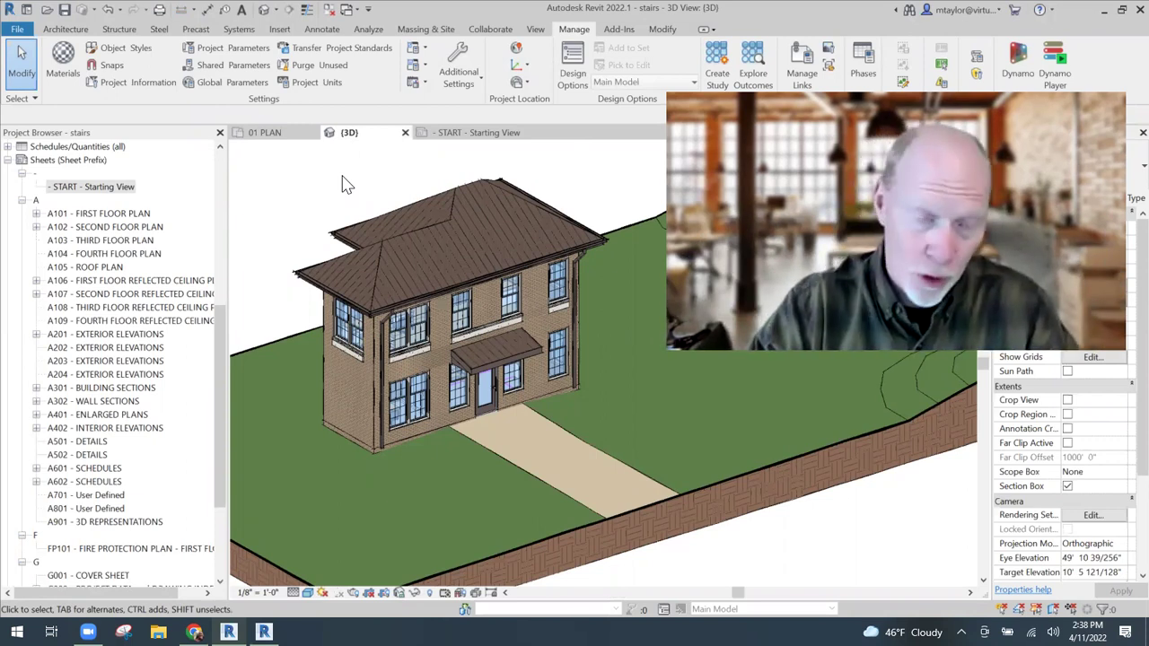
- Switch to the 01 PLAN floor plan view
left_click(272, 136)
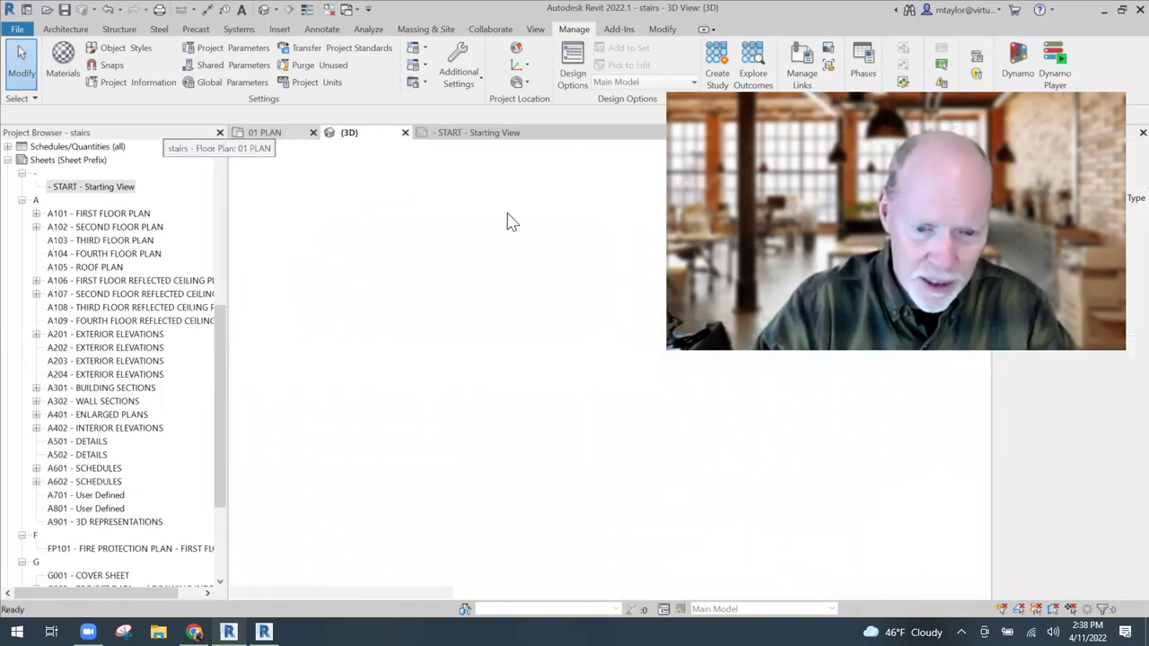
scroll(575, 336, "down", 1)
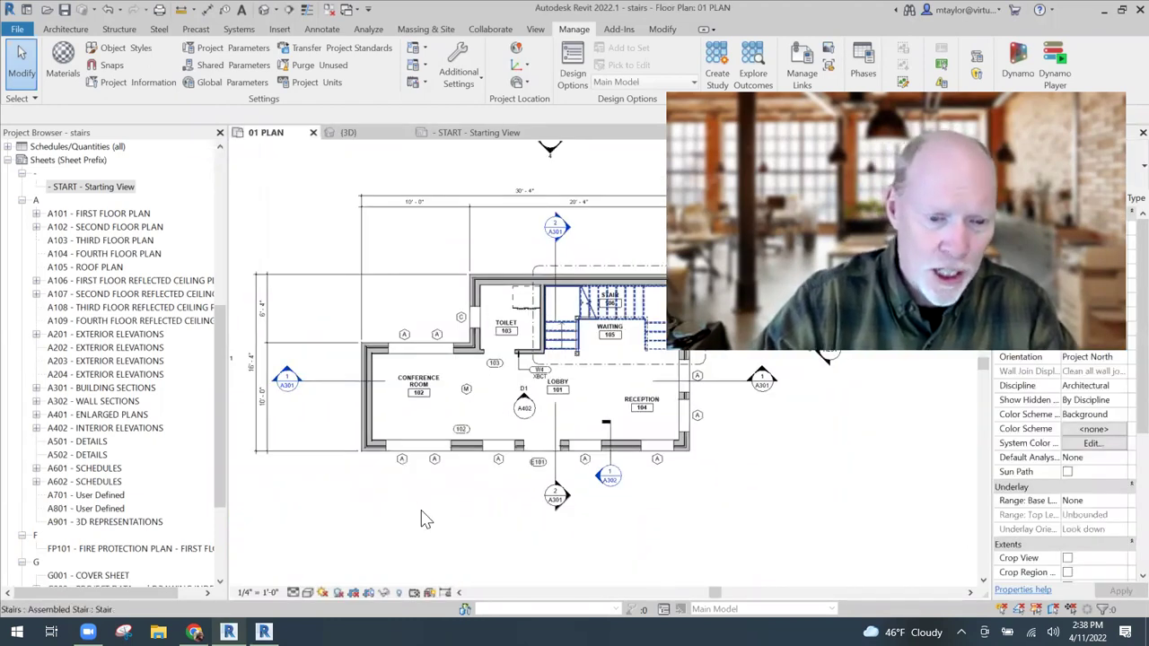
scroll(428, 509, "down", 1)
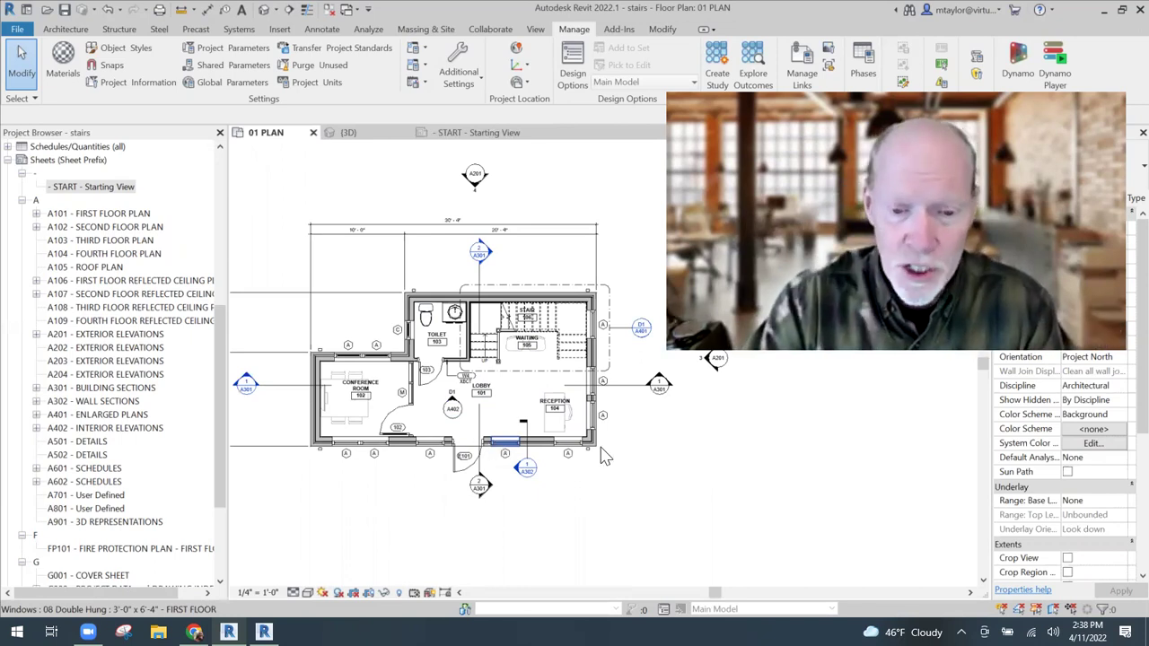
- Zoom in and select Stair 106 beside Waiting 105 to inspect it, then deselect it
scroll(588, 341, "up", 1, "ctrl")
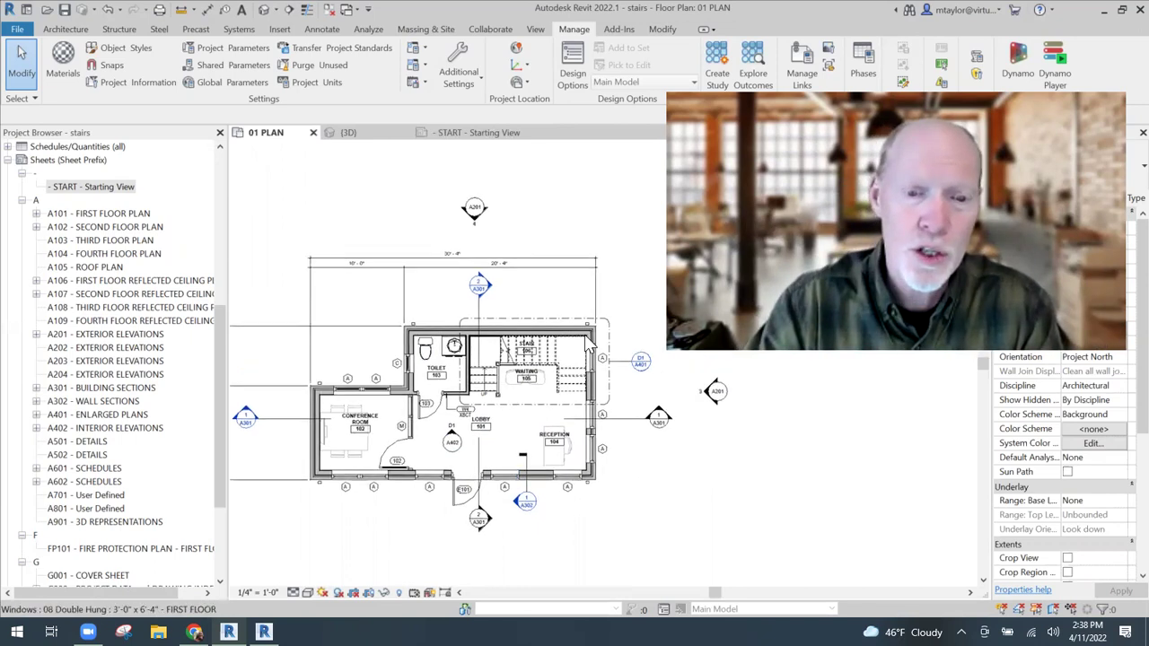
left_click(536, 337)
scroll(536, 336, "up", 1)
key("Escape")
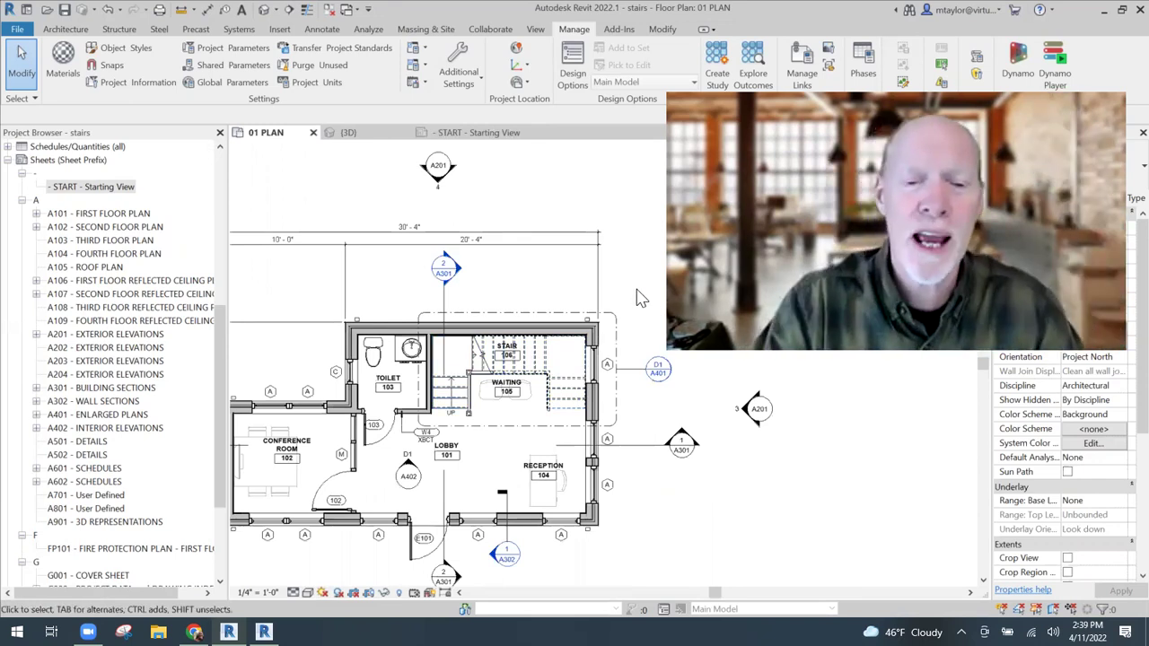
scroll(620, 291, "up", 1)
scroll(620, 287, "up", 1)
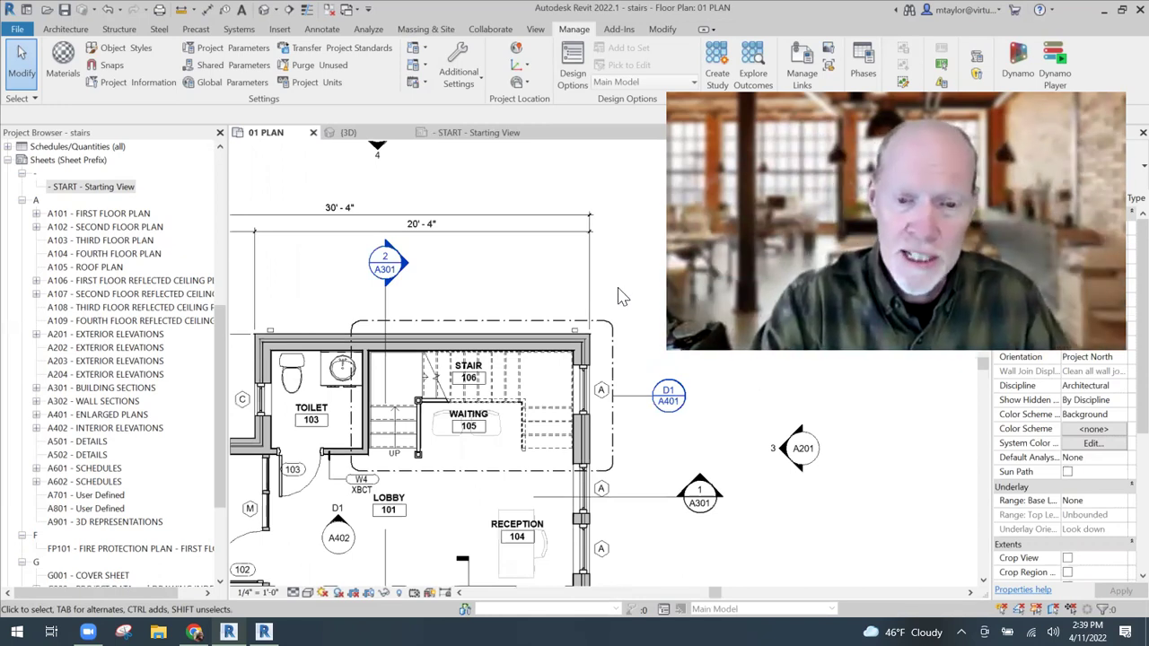
scroll(622, 296, "down", 1)
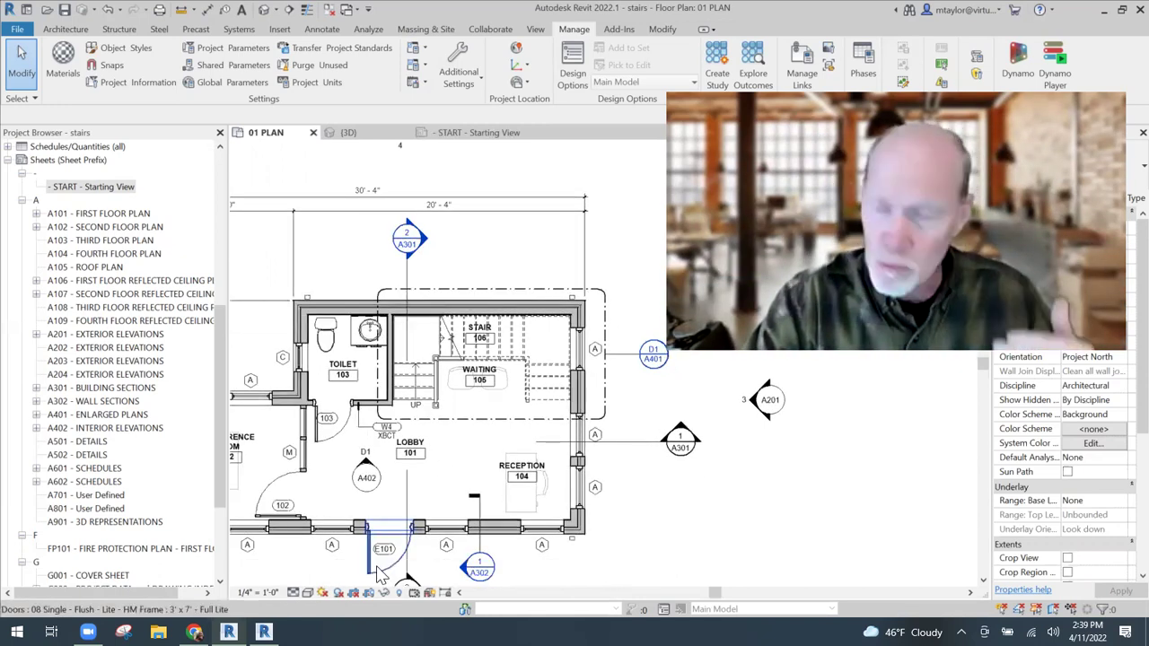
- Place another door of type E101 in the stair's top wall with Create Similar (CS)
left_click(377, 567)
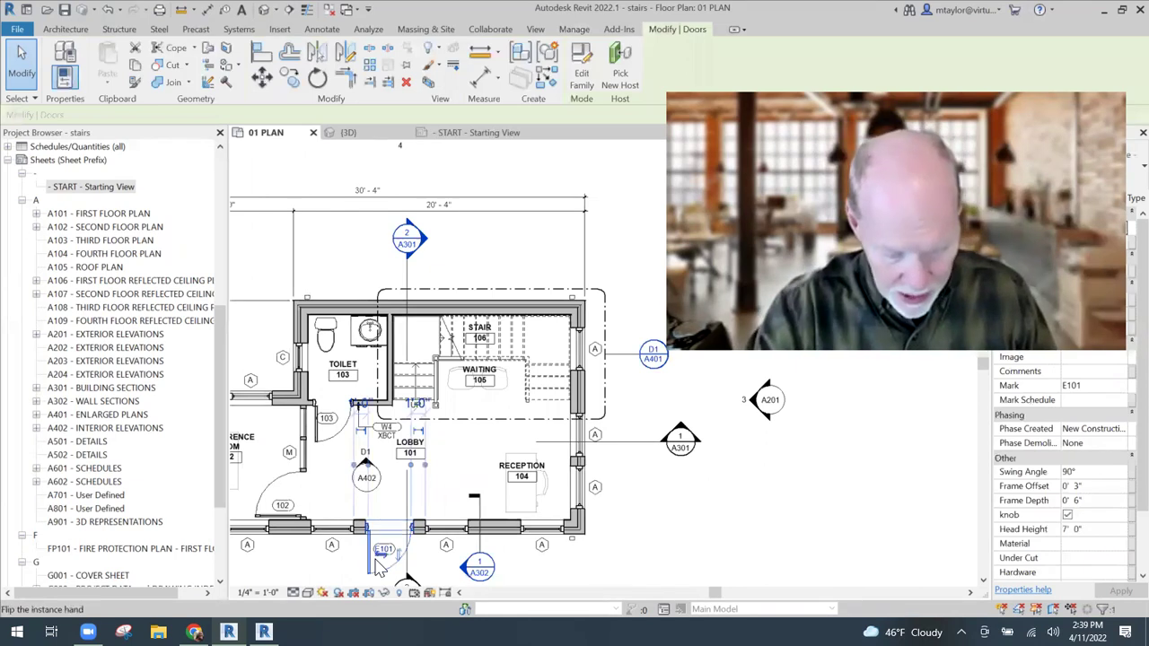
key("d")
key("r")
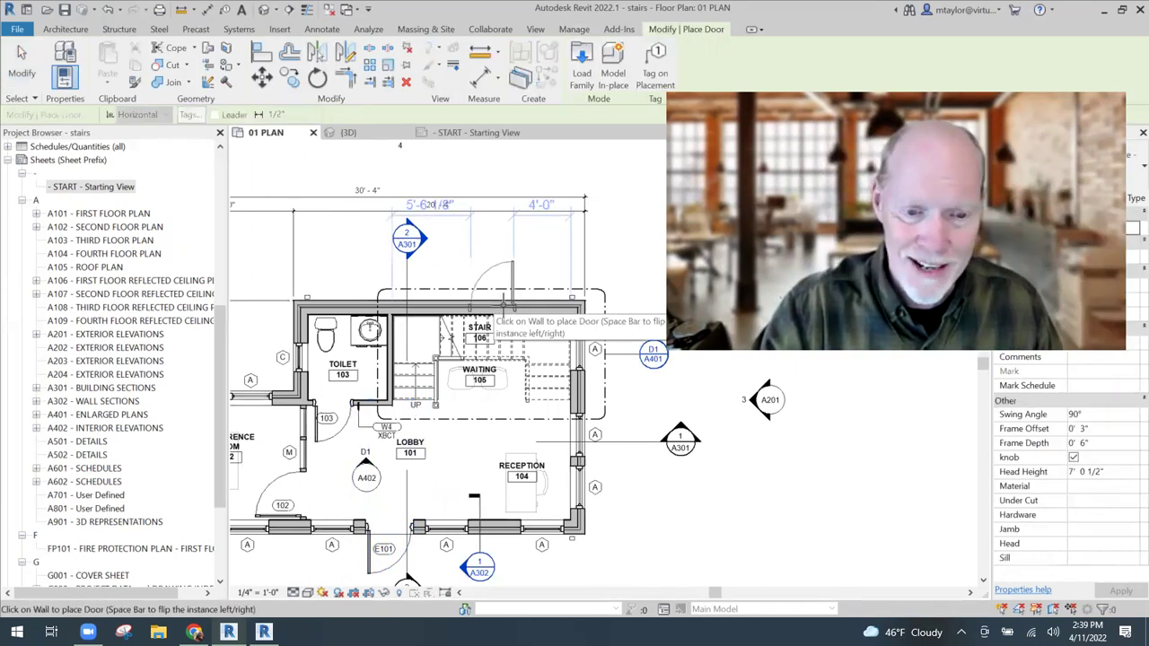
left_click(492, 310)
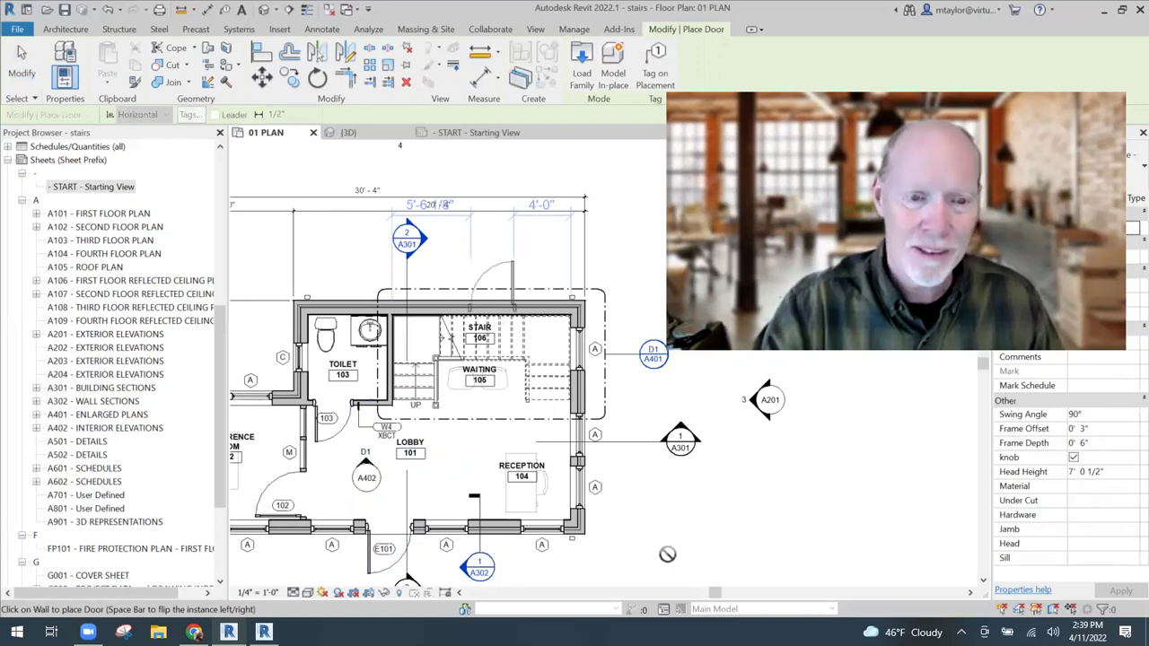
key("Escape")
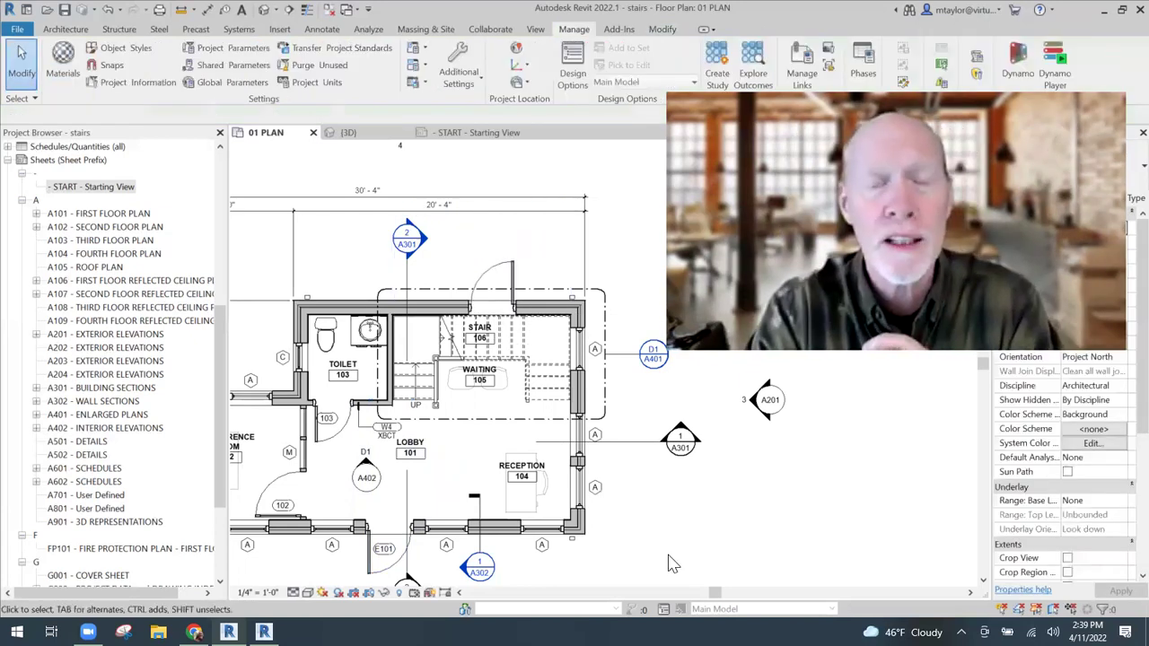
- Rotate the waiting-room chair-desk 90° and move it against the east wall
left_click(508, 399)
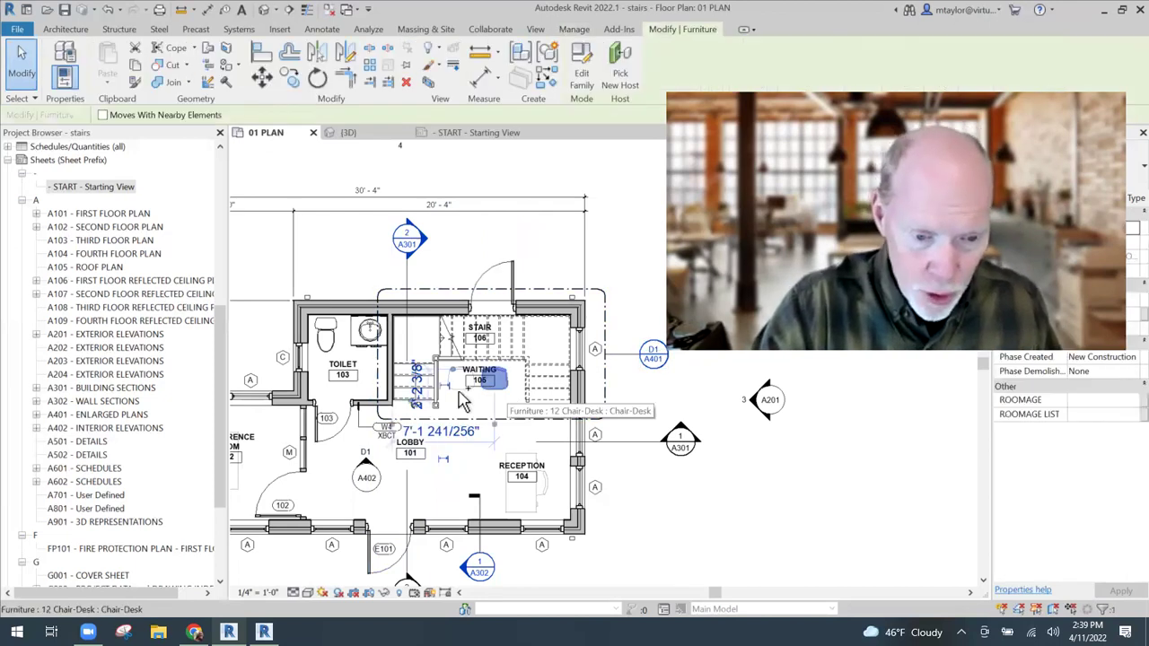
left_click(580, 438, "ctrl")
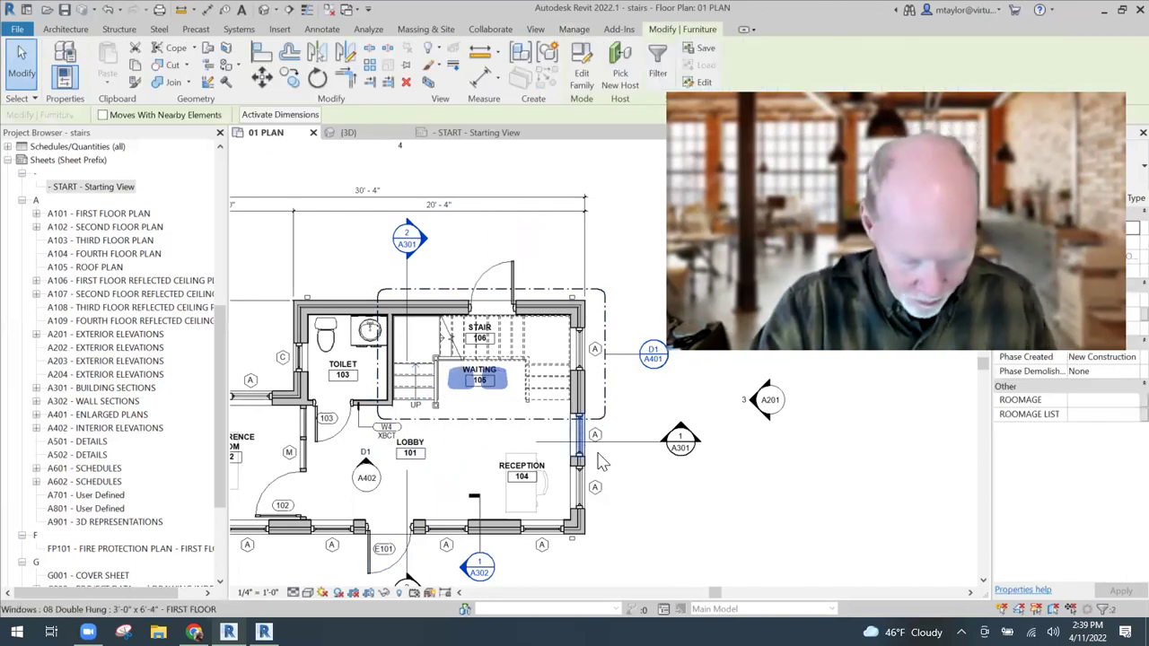
key("r")
key("o")
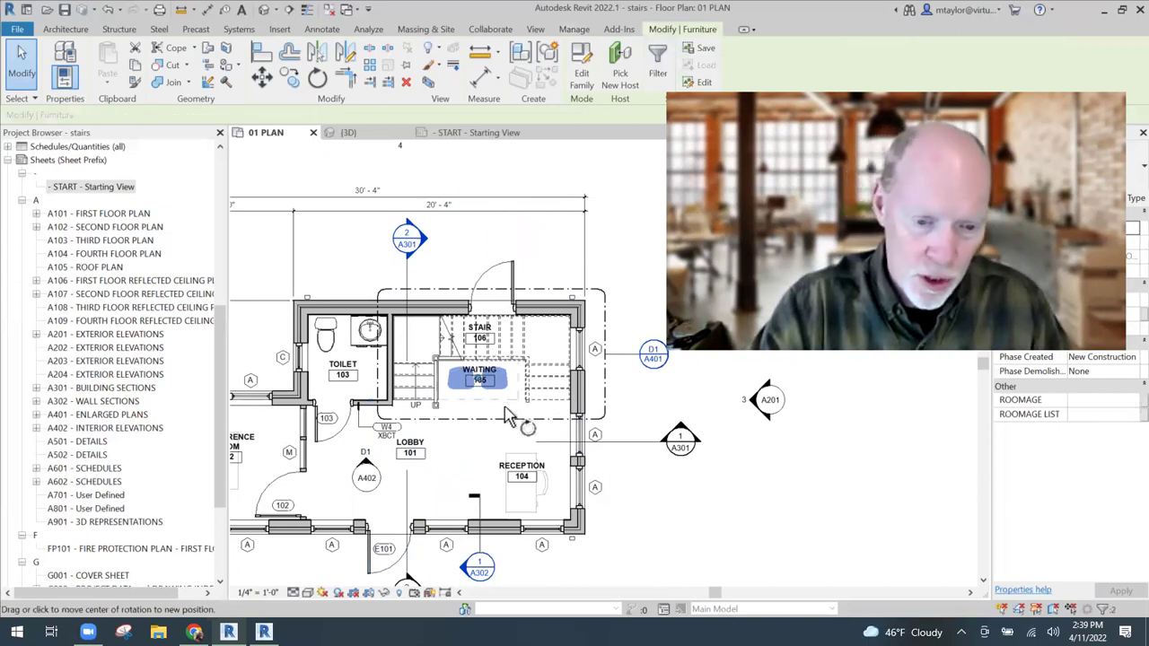
left_click_drag(528, 428, 478, 441)
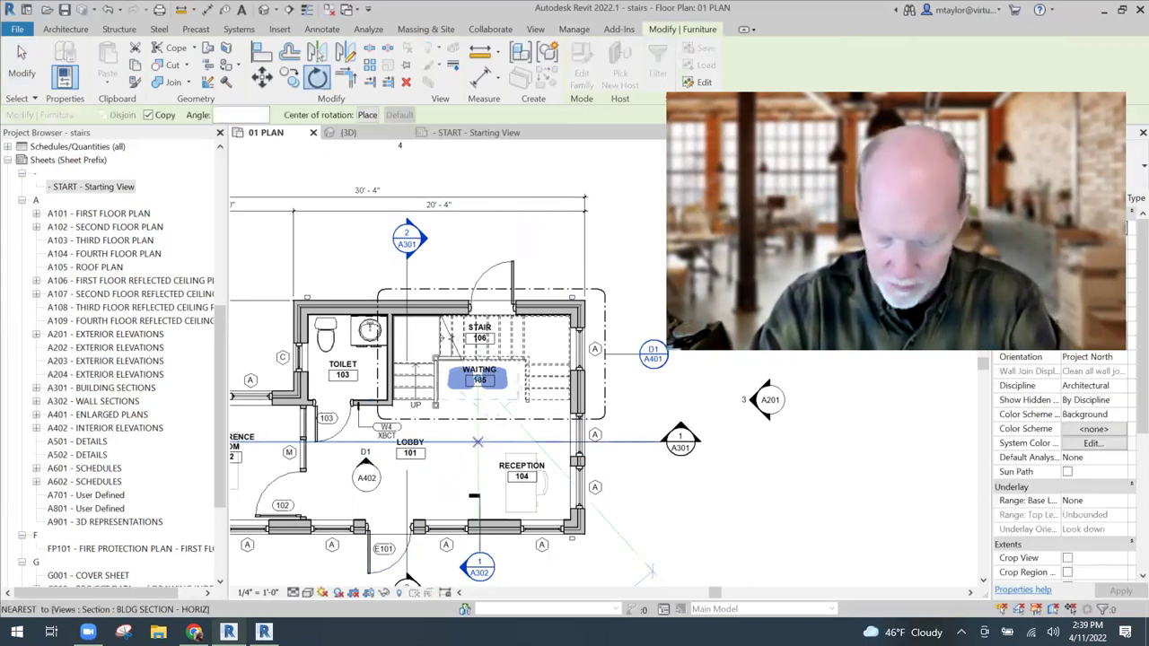
key("Tab")
type("90")
key("Return")
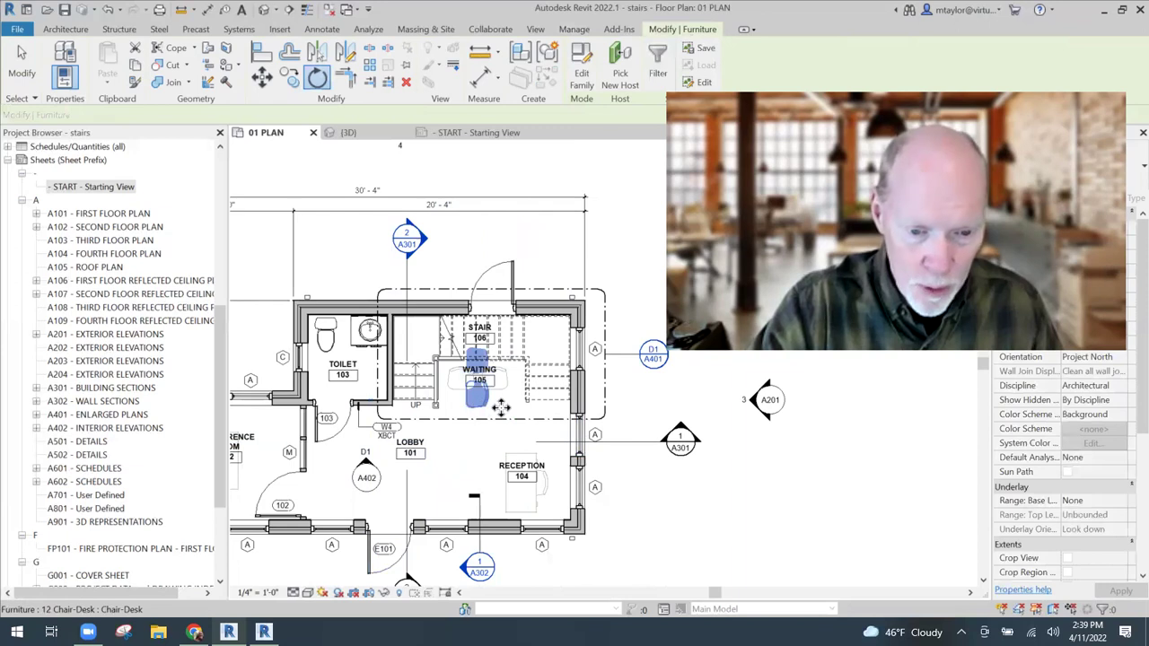
left_click_drag(546, 399, 555, 400)
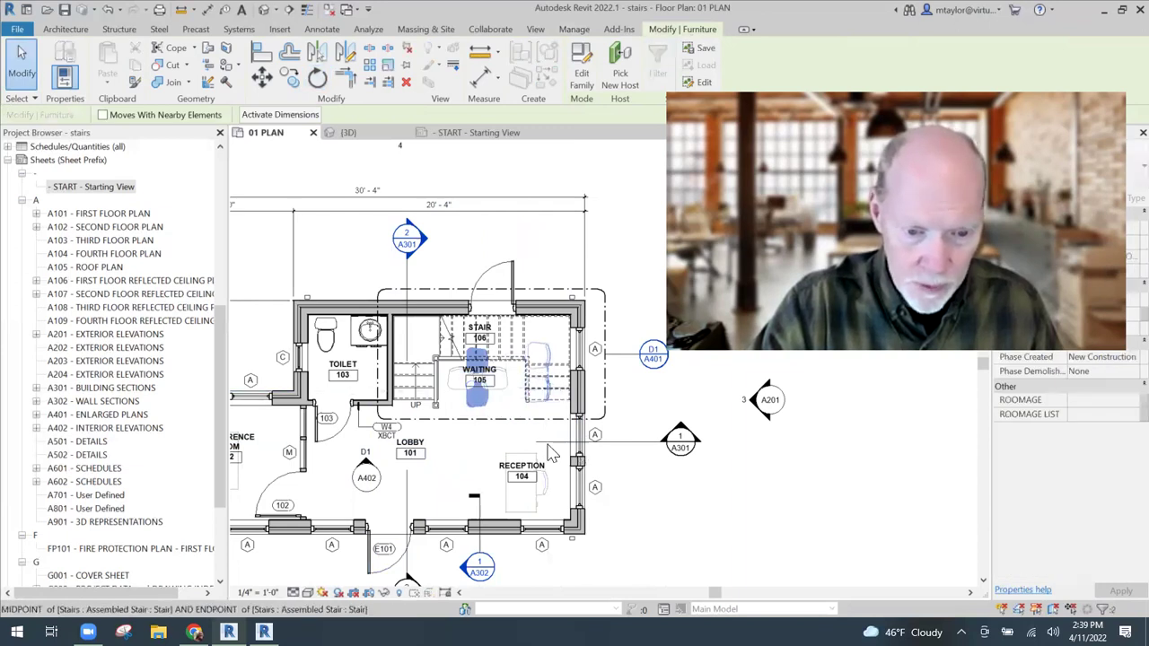
key("Escape")
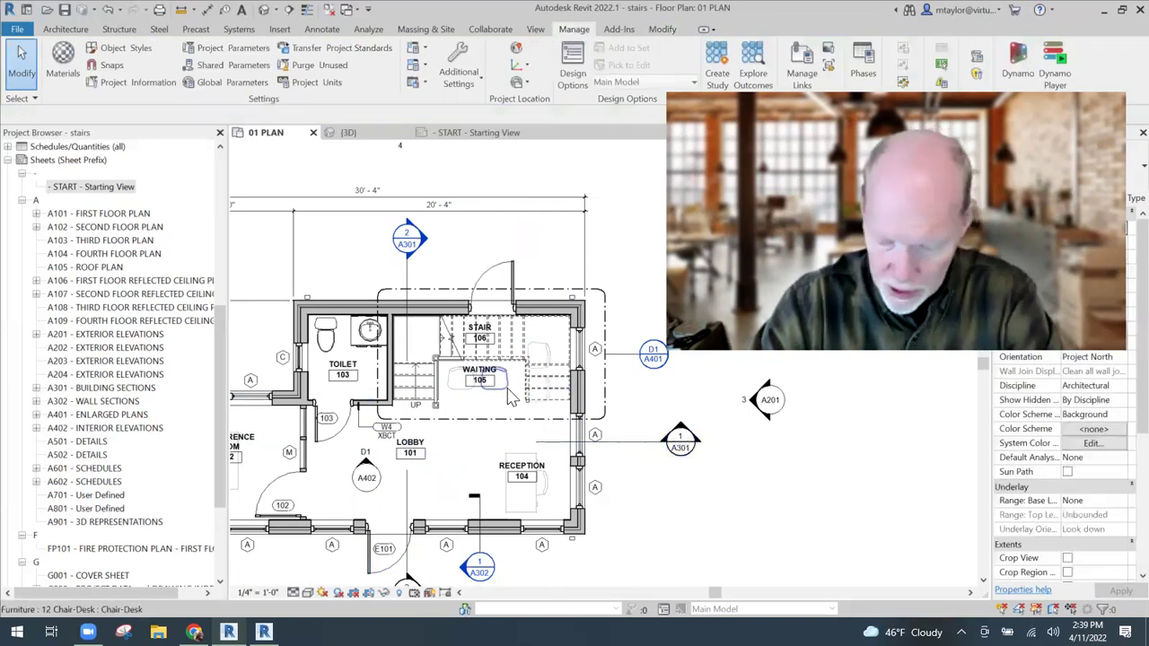
- Select both chair-desks along the east wall and nudge them right
left_click(456, 403)
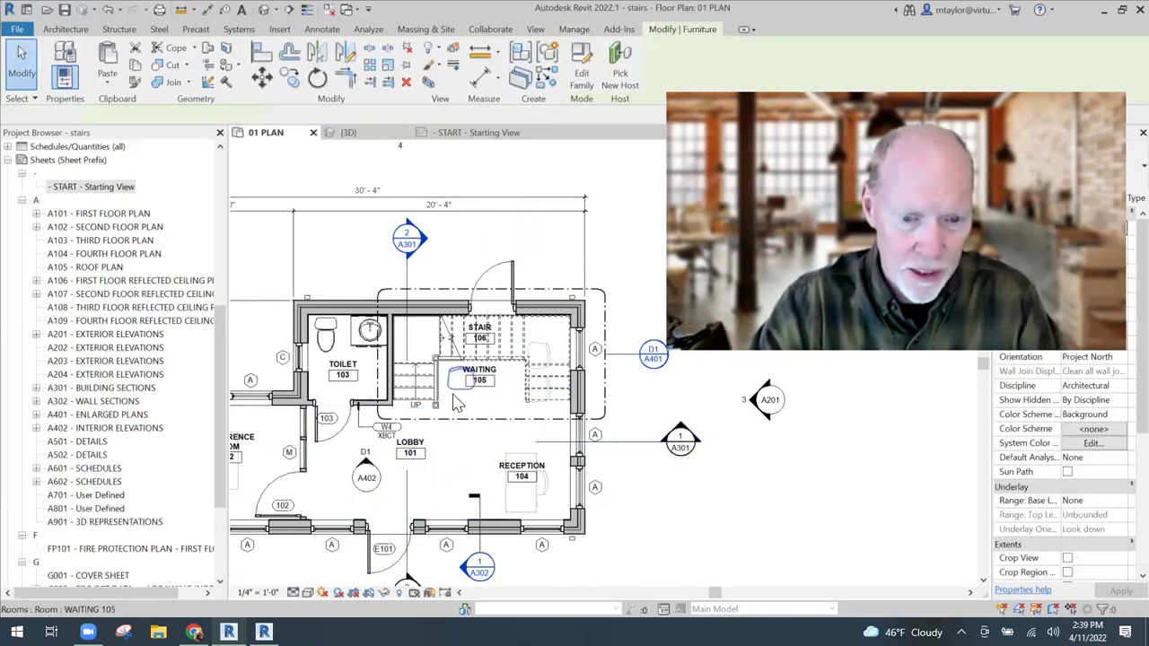
key("Escape")
left_click(549, 357)
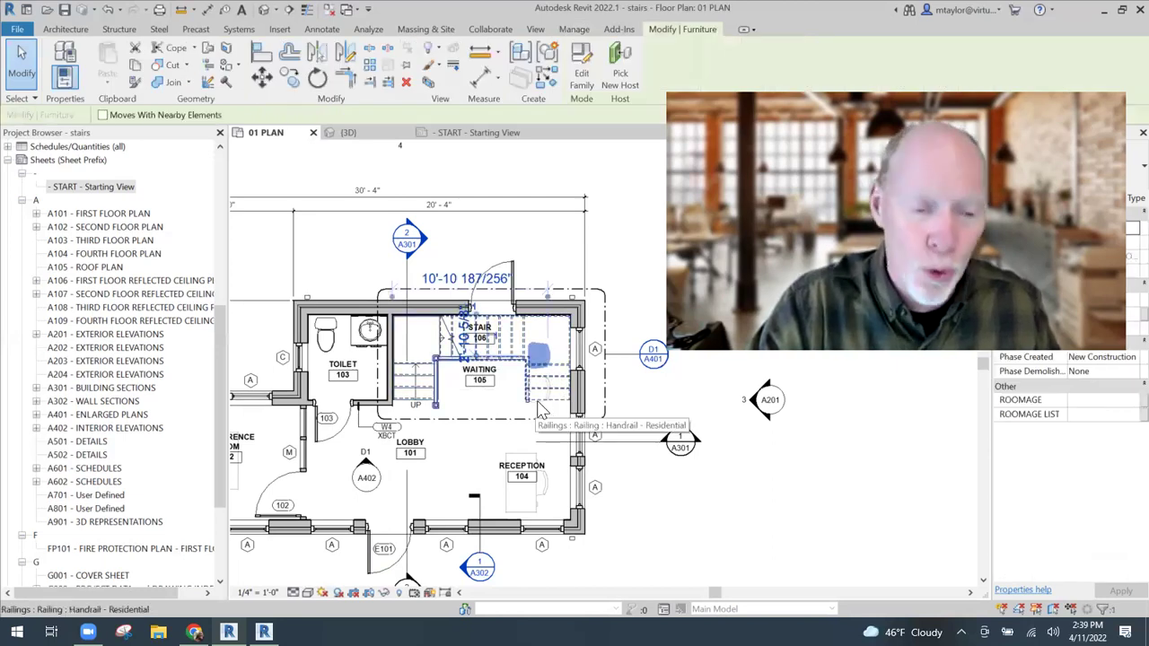
scroll(541, 410, "up", 2)
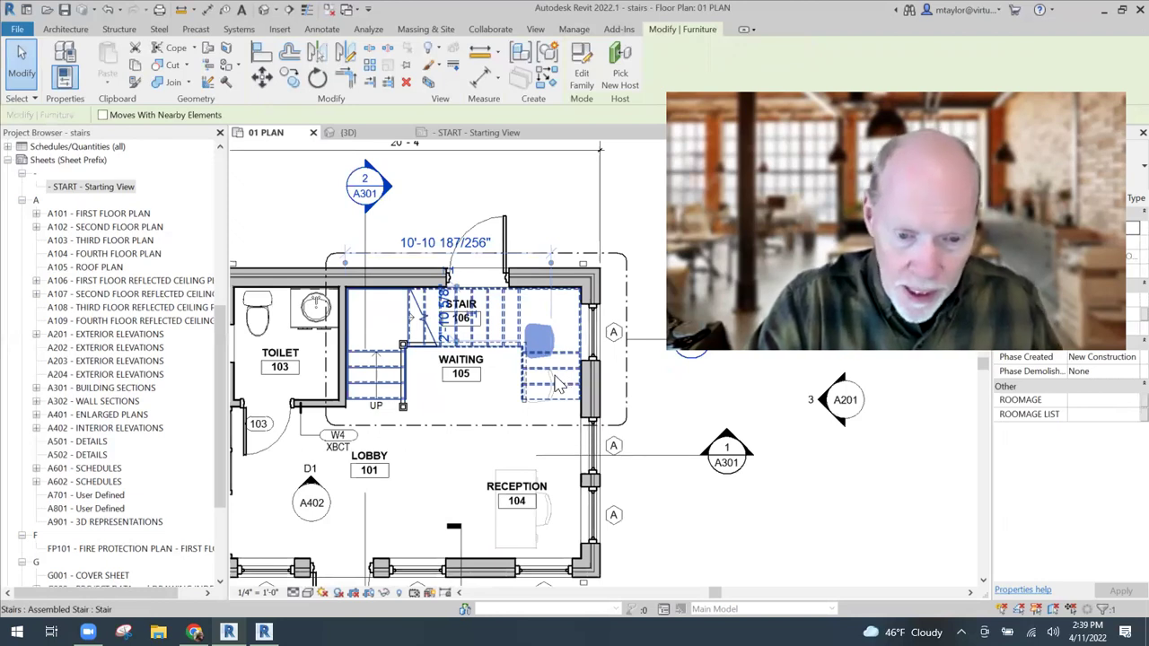
scroll(557, 386, "up", 1)
scroll(557, 386, "up", 2)
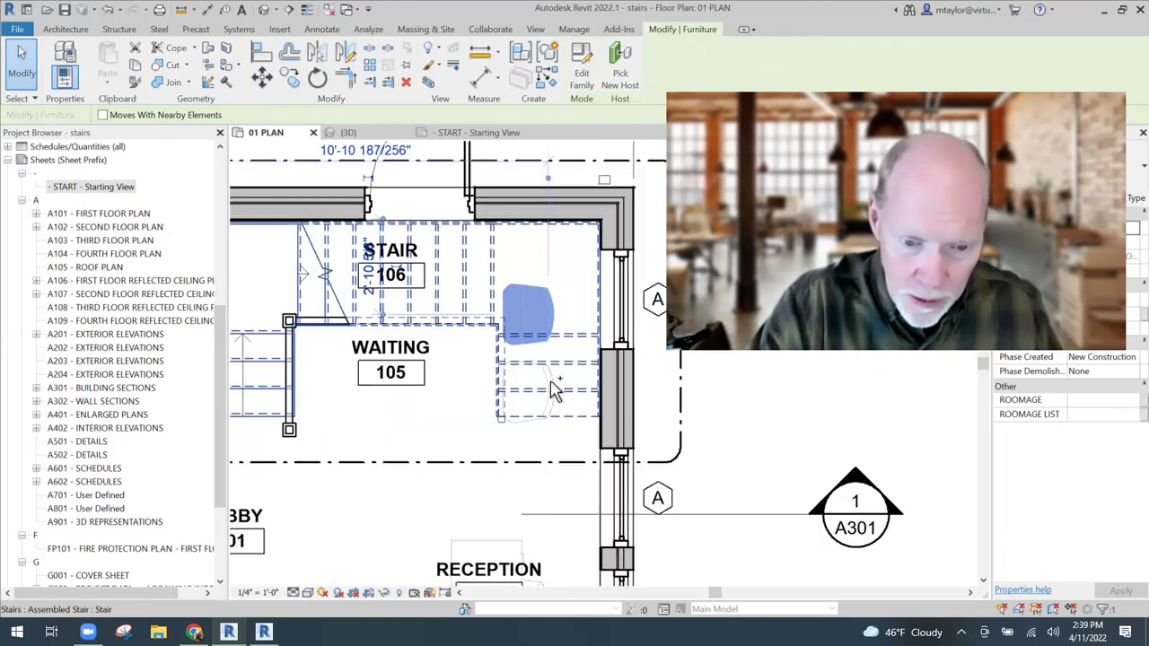
left_click(555, 453, "ctrl")
key("Right")
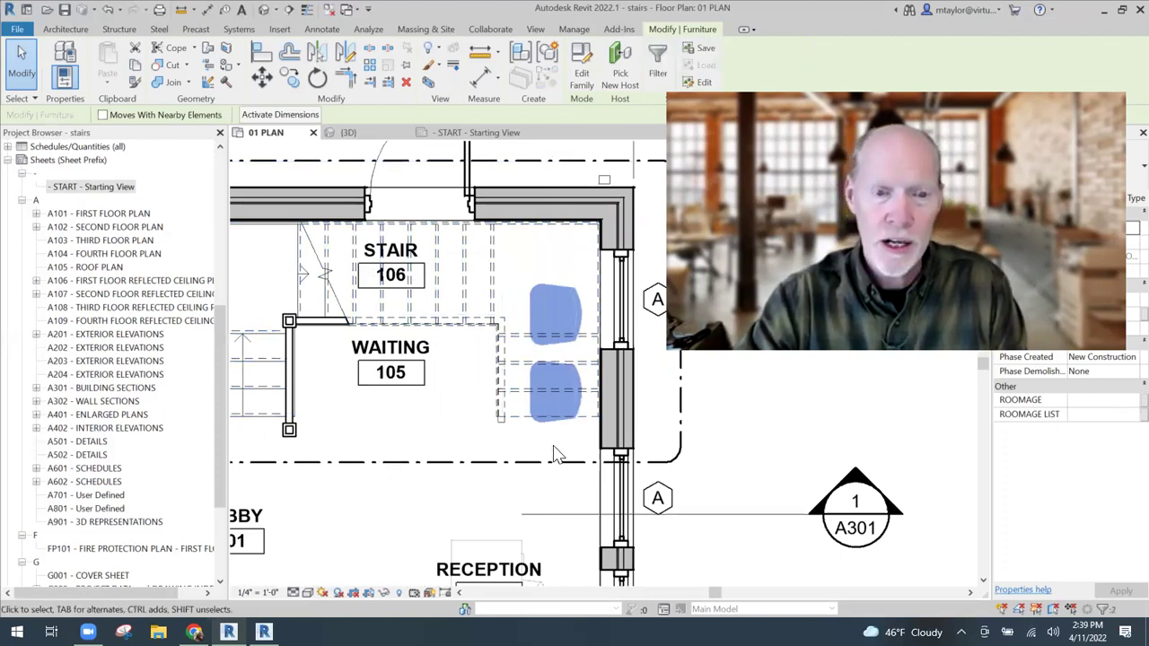
scroll(555, 453, "down", 1)
scroll(530, 512, "down", 1)
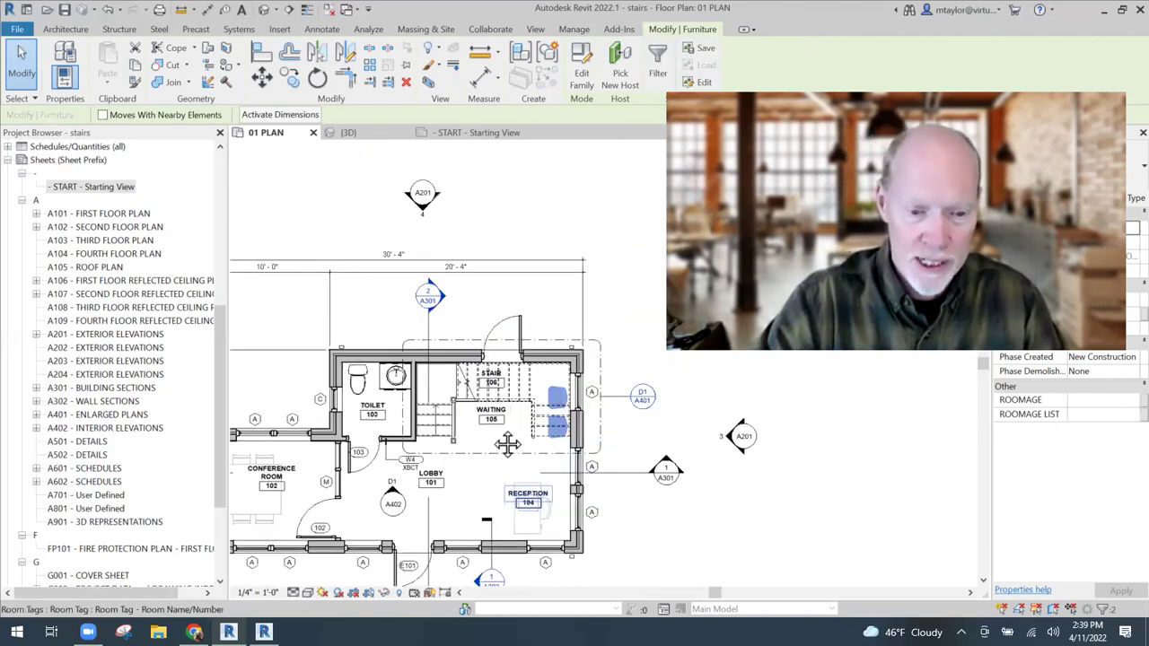
scroll(507, 453, "down", 1)
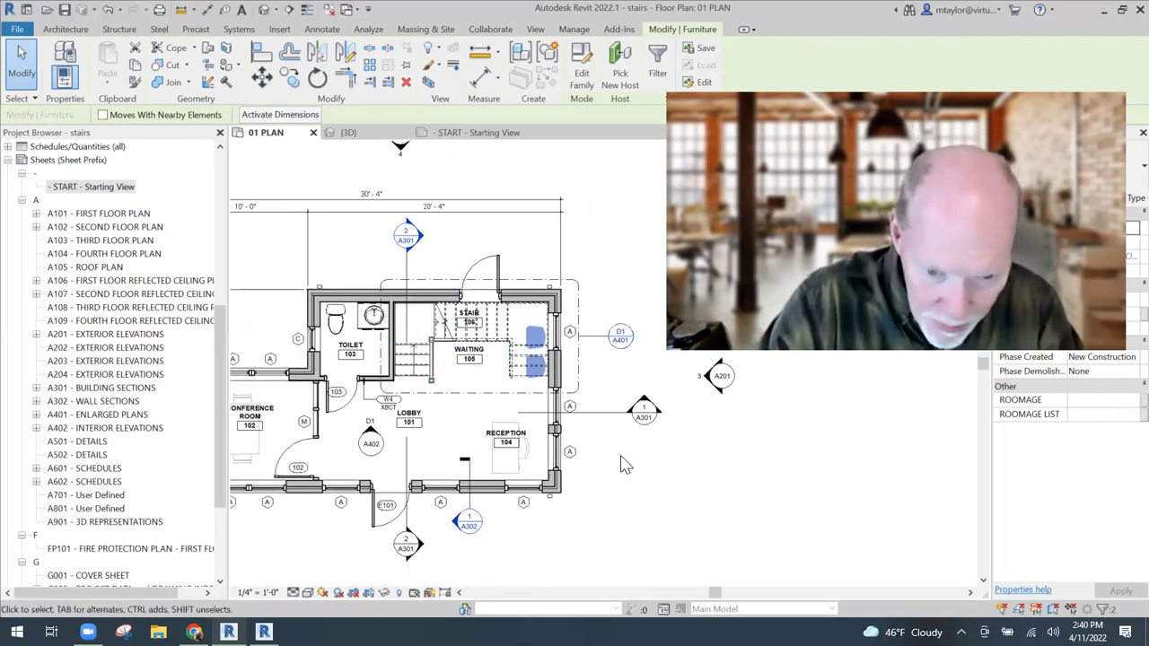
- Clear the furniture selection and pan and zoom toward the D1/A401 stair callout
middle_click_drag(625, 465, 652, 485)
key("Escape")
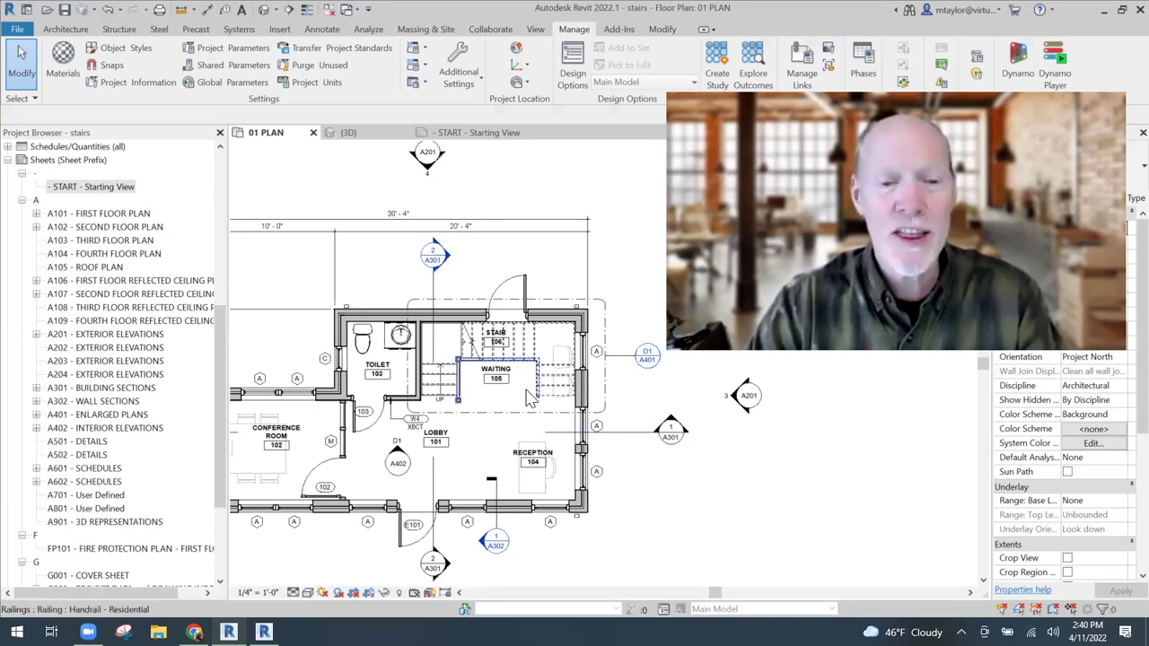
scroll(525, 412, "up", 4)
scroll(819, 548, "up", 1)
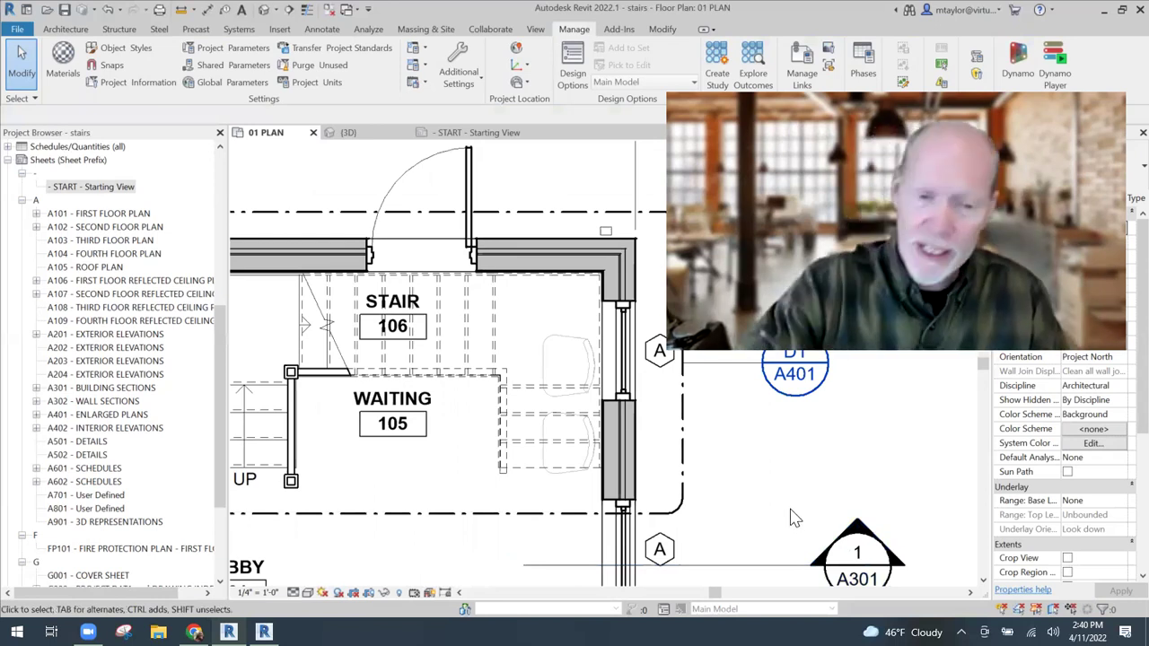
scroll(750, 500, "down", 1)
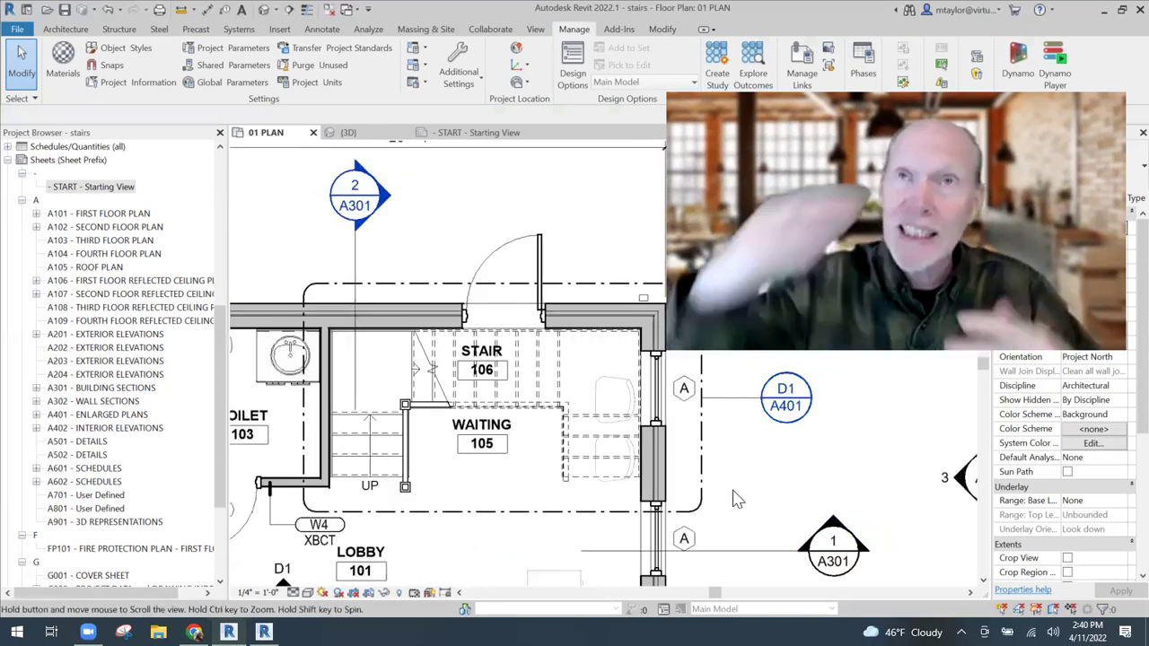
scroll(734, 500, "right", 1, "shift")
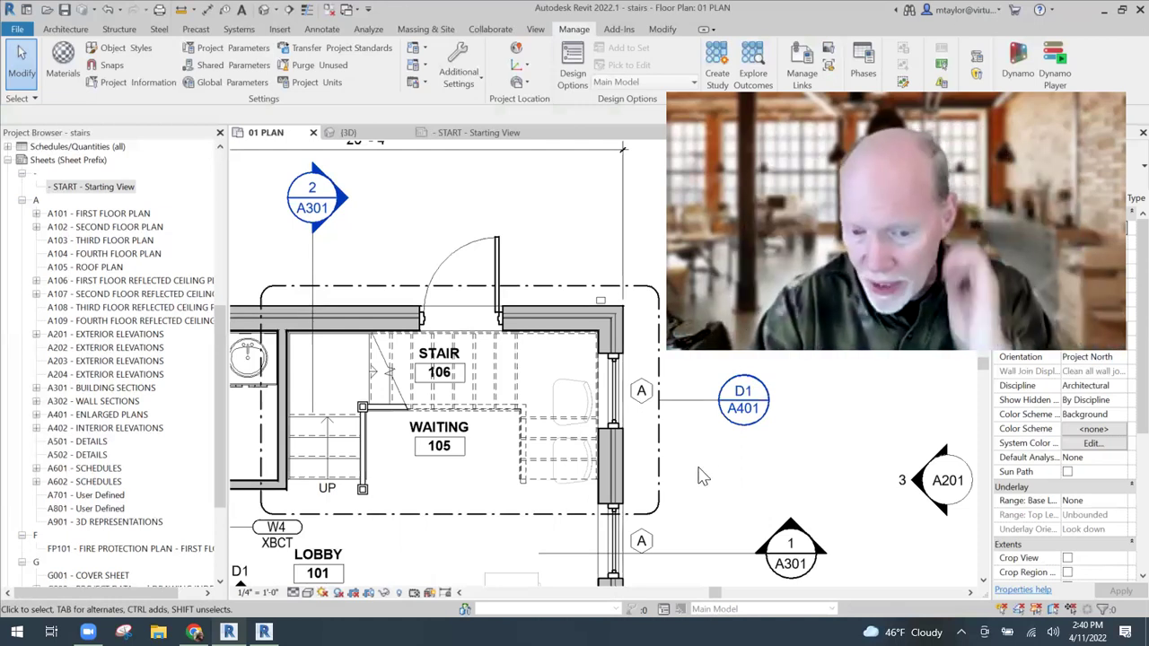
scroll(698, 465, "down", 1)
scroll(648, 392, "up", 2)
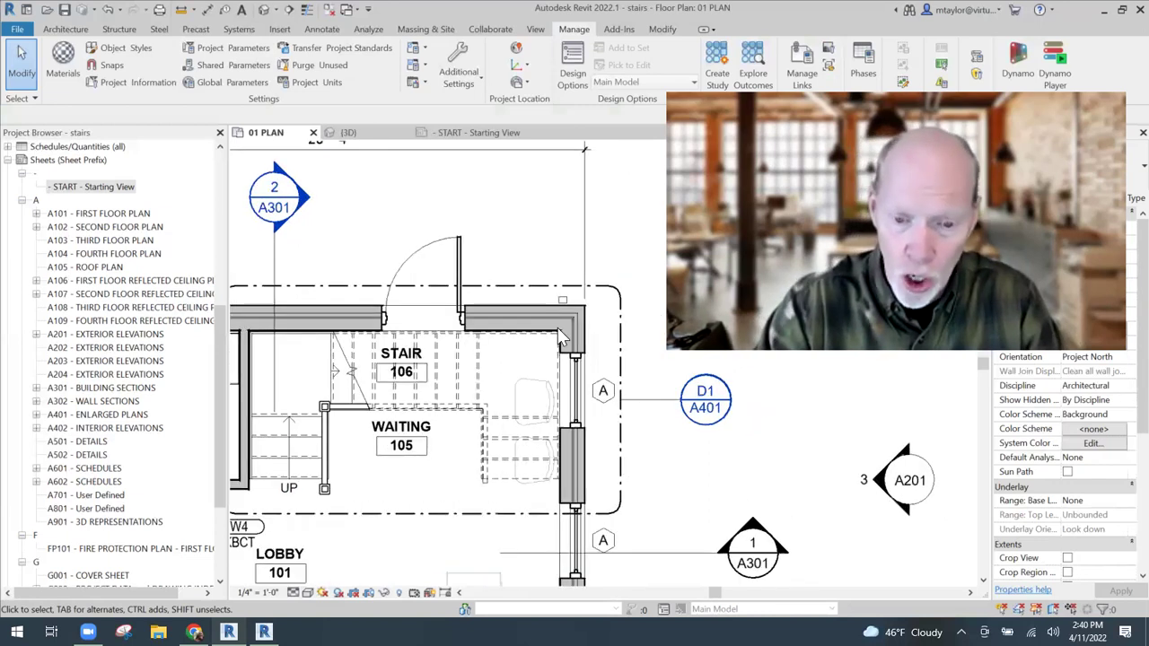
scroll(572, 468, "down", 3)
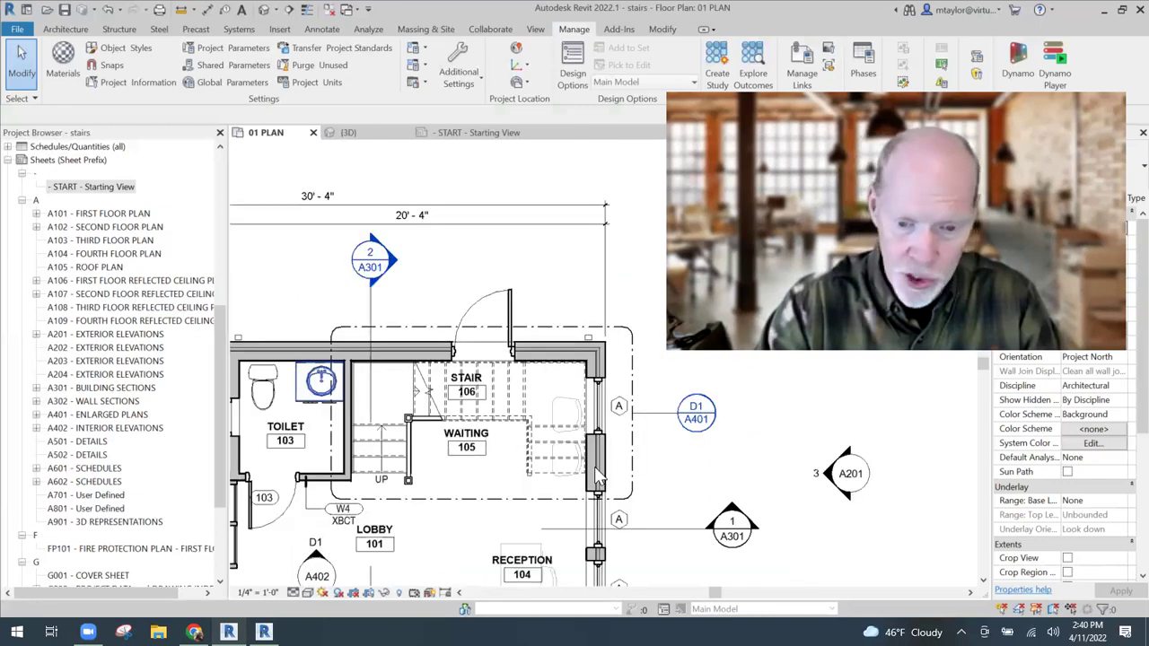
- Open the 01 PLAN - STAIR 1 callout view, then return to the 01 PLAN tab
double_click(697, 420)
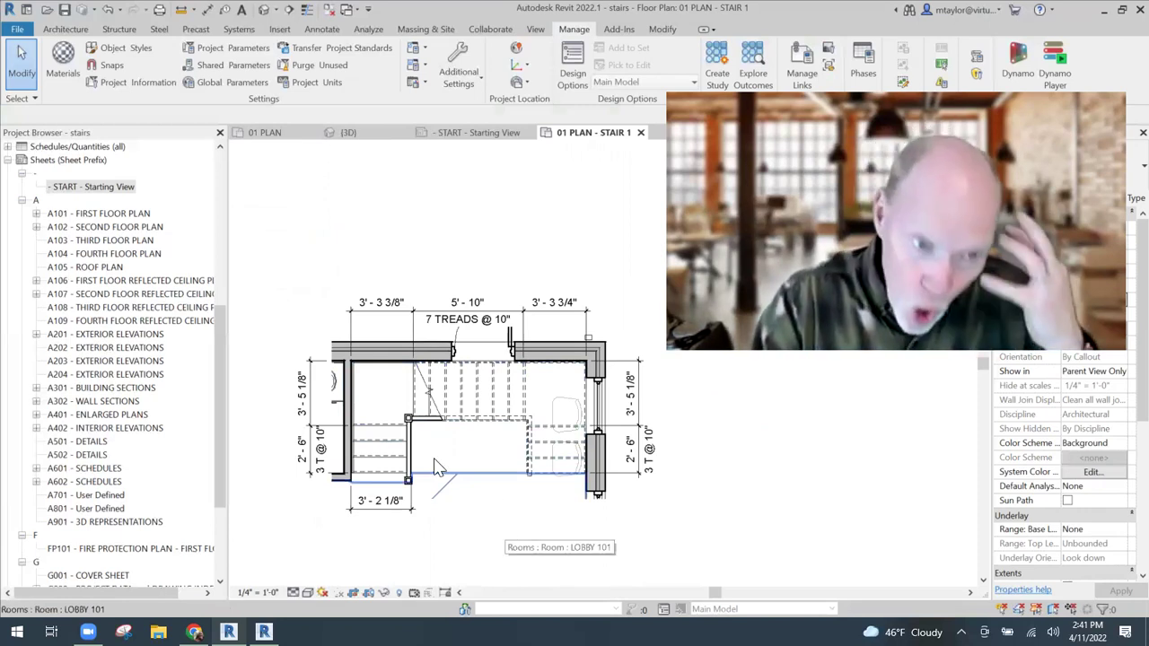
key("ctrl+Tab")
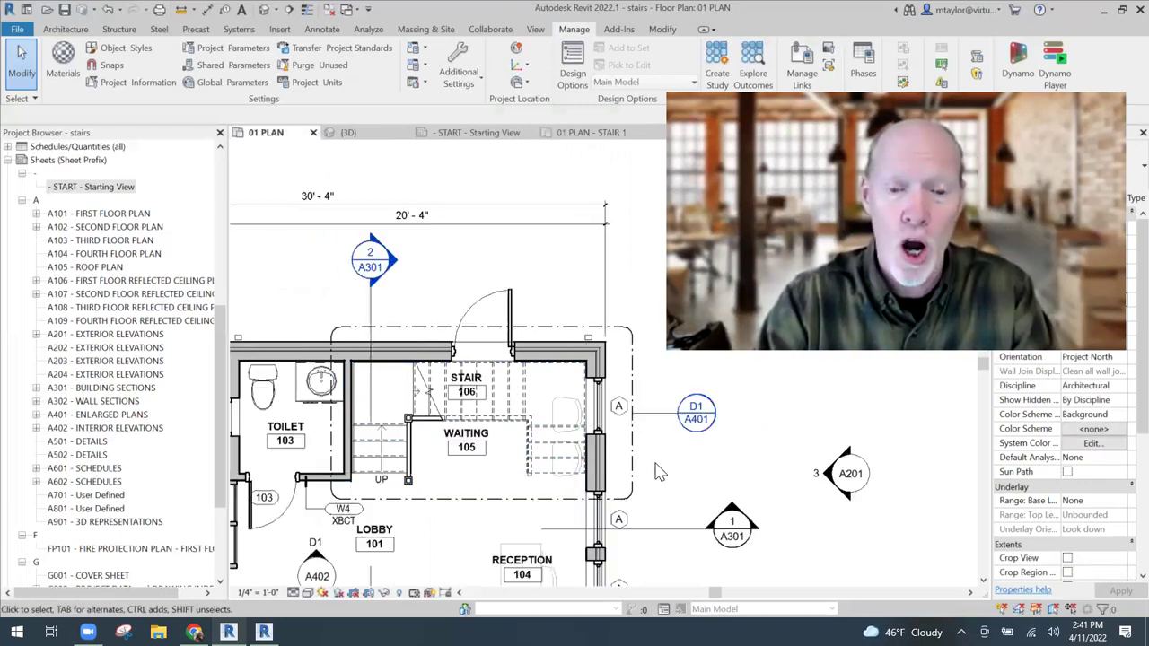
scroll(655, 469, "up", 1)
scroll(659, 467, "up", 1)
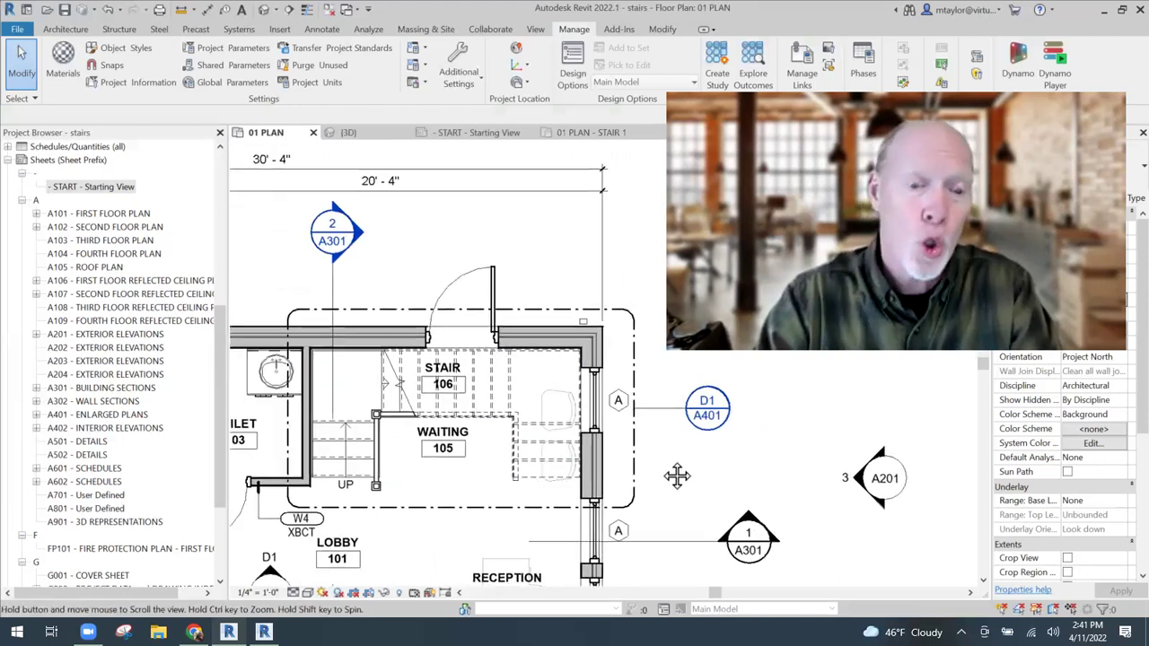
scroll(692, 492, "down", 1)
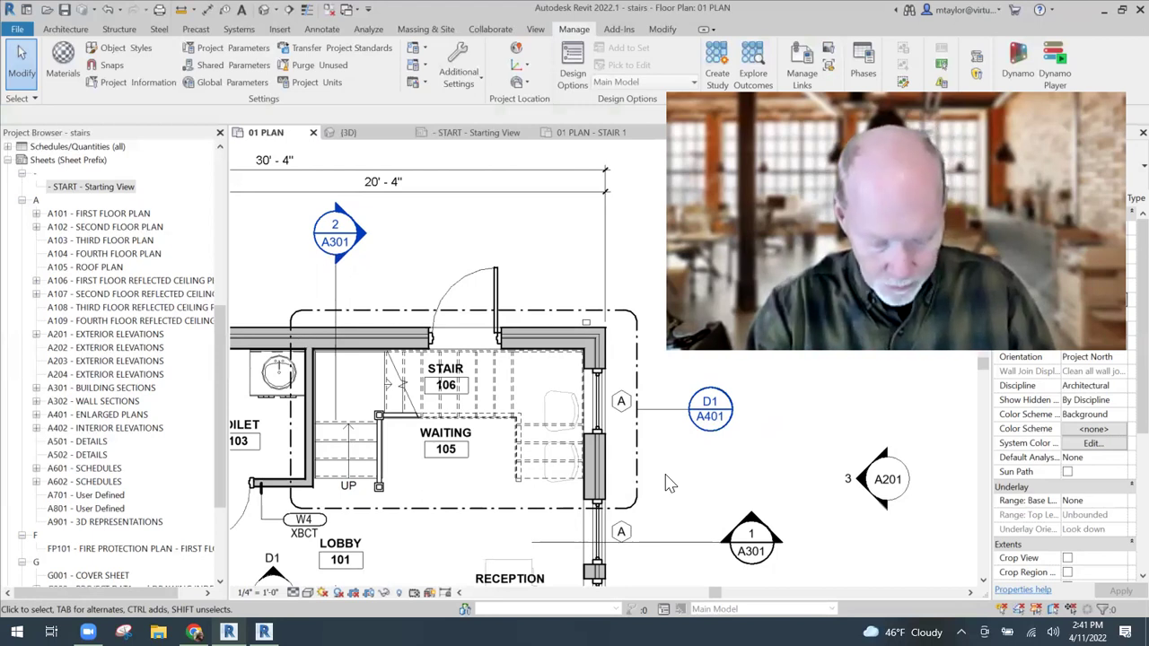
- Open Visibility/Graphic Overrides with VG and expand the Stairs category
key("v")
key("g")
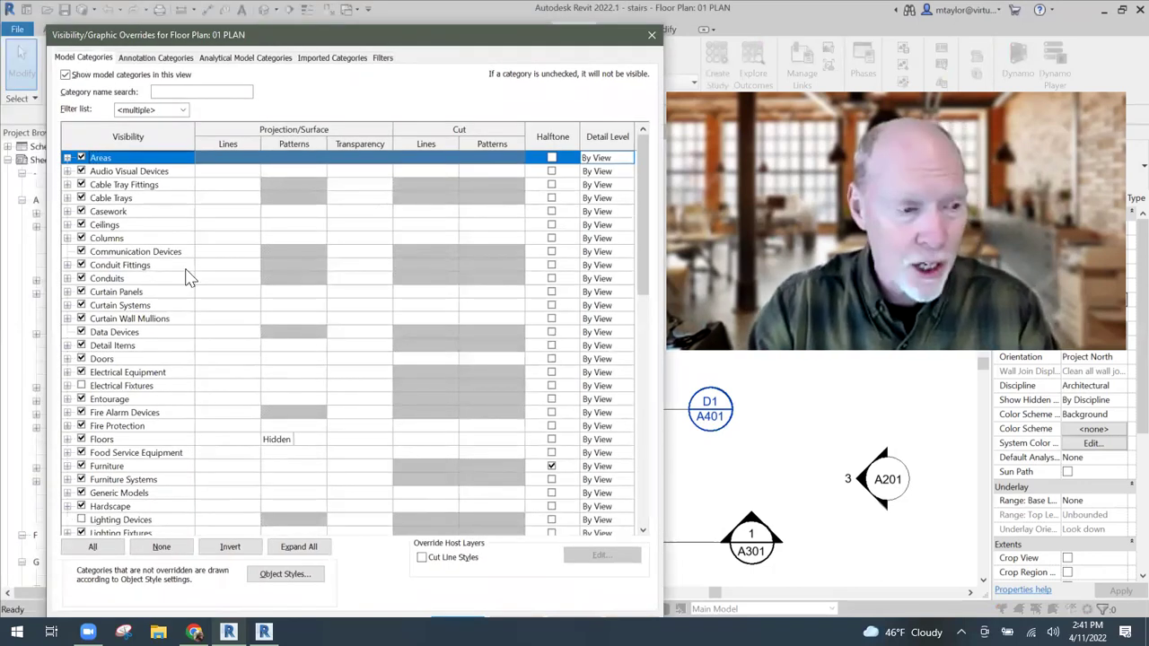
scroll(148, 322, "down", 1)
scroll(148, 334, "down", 6)
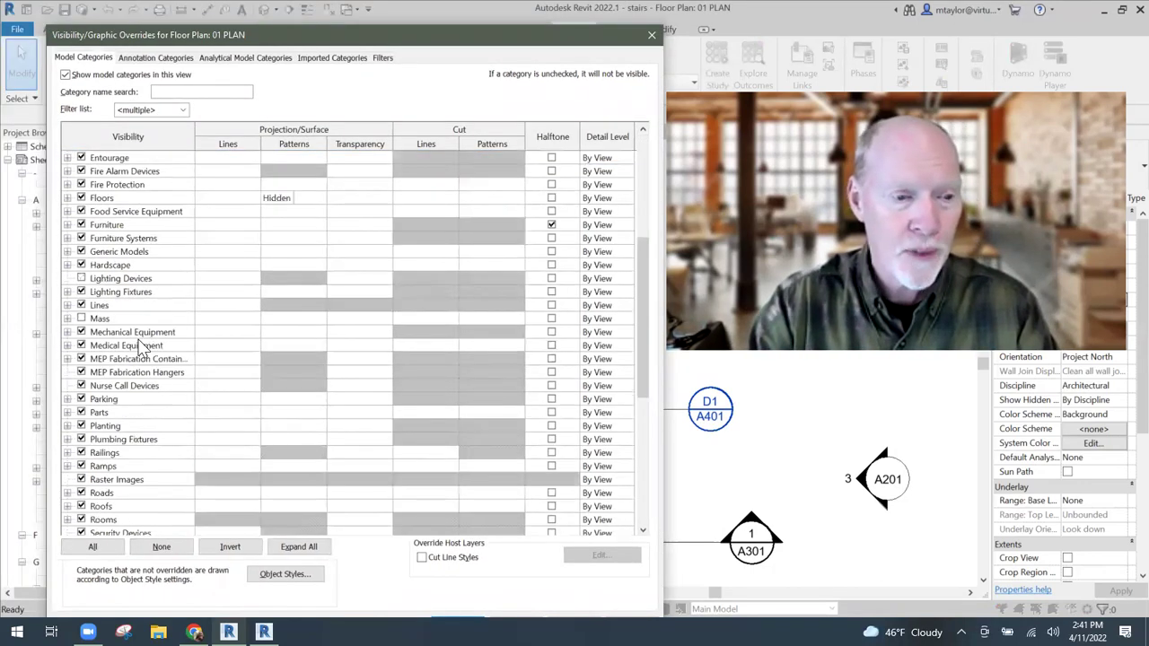
scroll(646, 475, "down", 2)
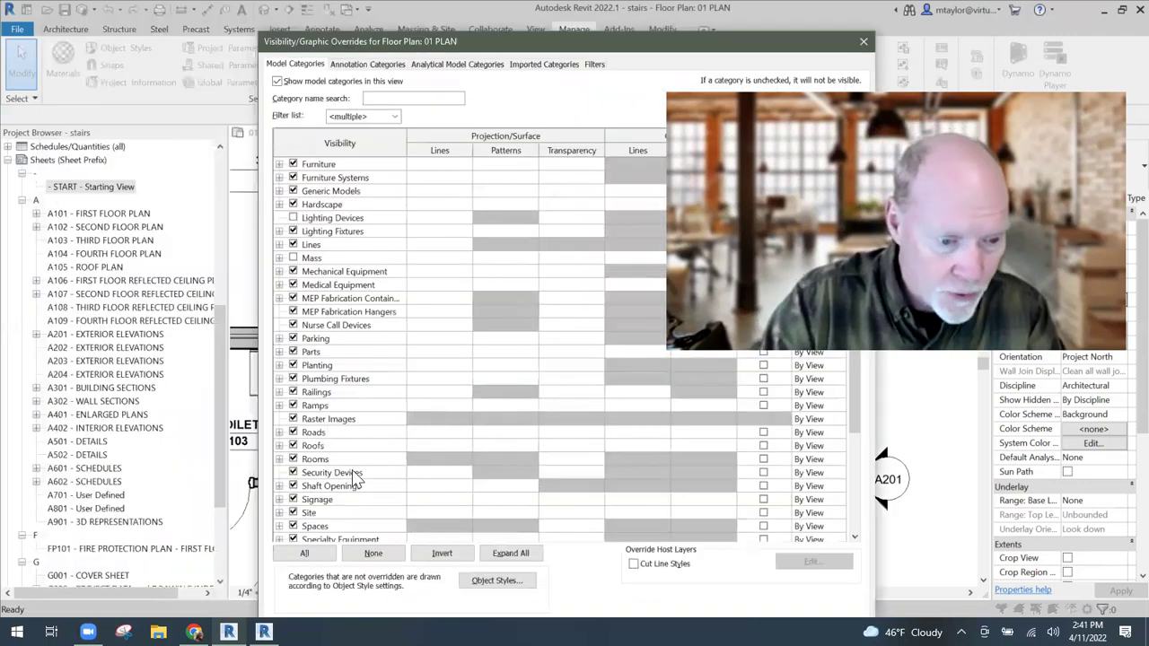
scroll(319, 449, "down", 2)
scroll(321, 415, "down", 2)
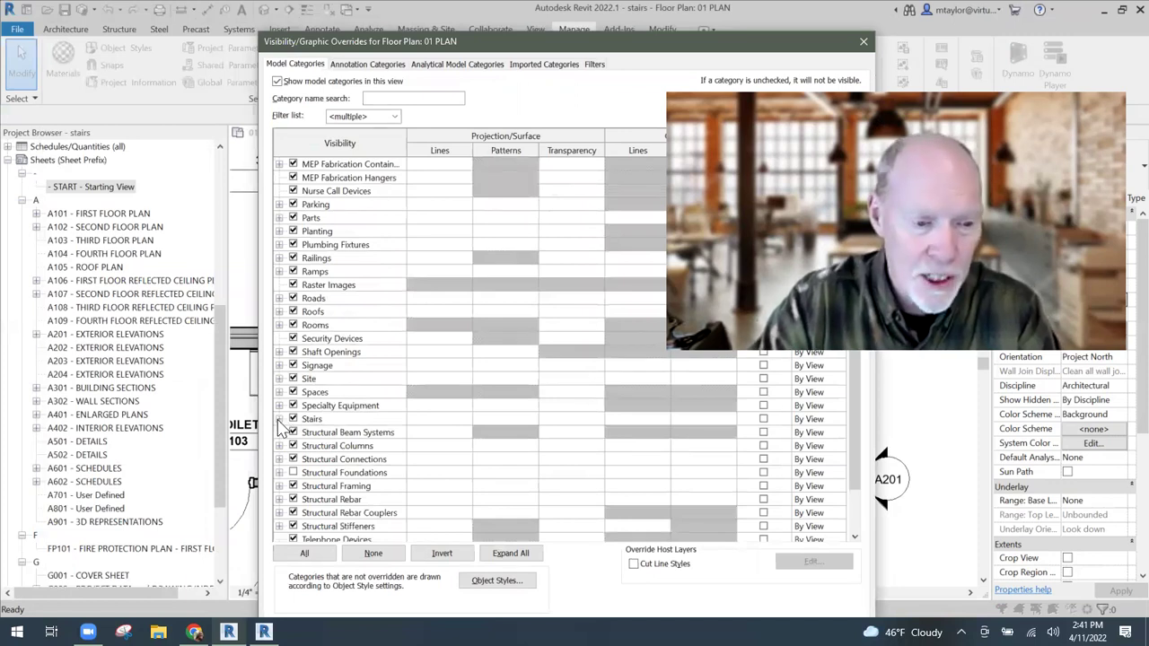
left_click(279, 419)
scroll(334, 420, "down", 2)
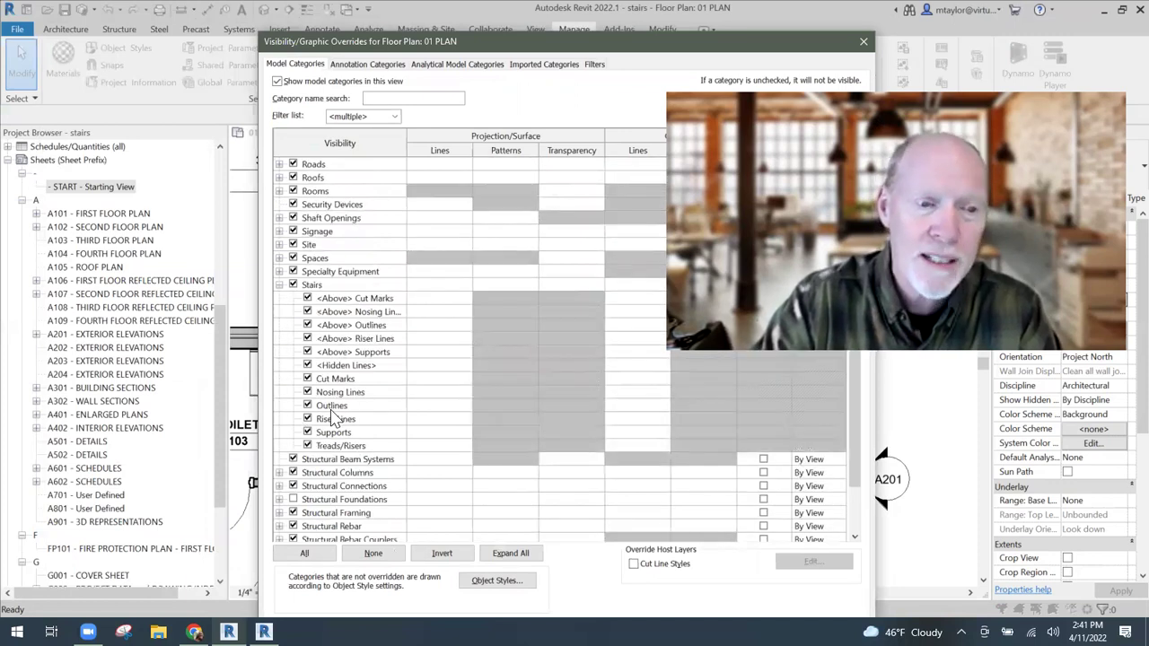
scroll(334, 415, "down", 1)
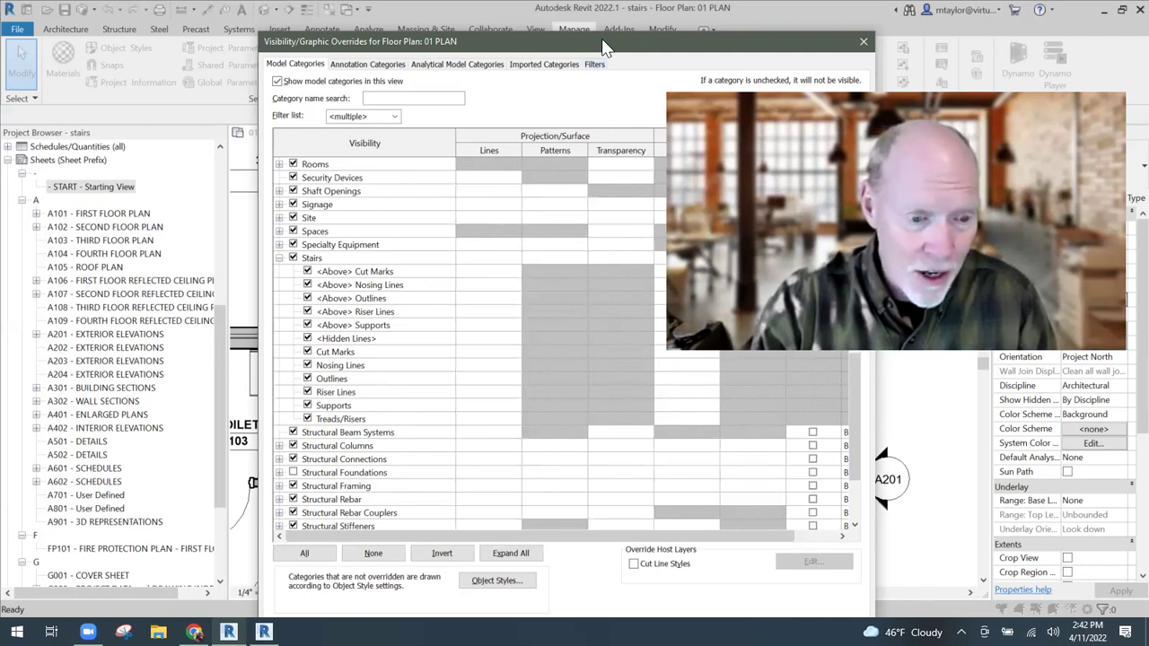
- Move and resize the Visibility/Graphic Overrides window so the plan stays visible
left_click_drag(718, 45, 500, 493)
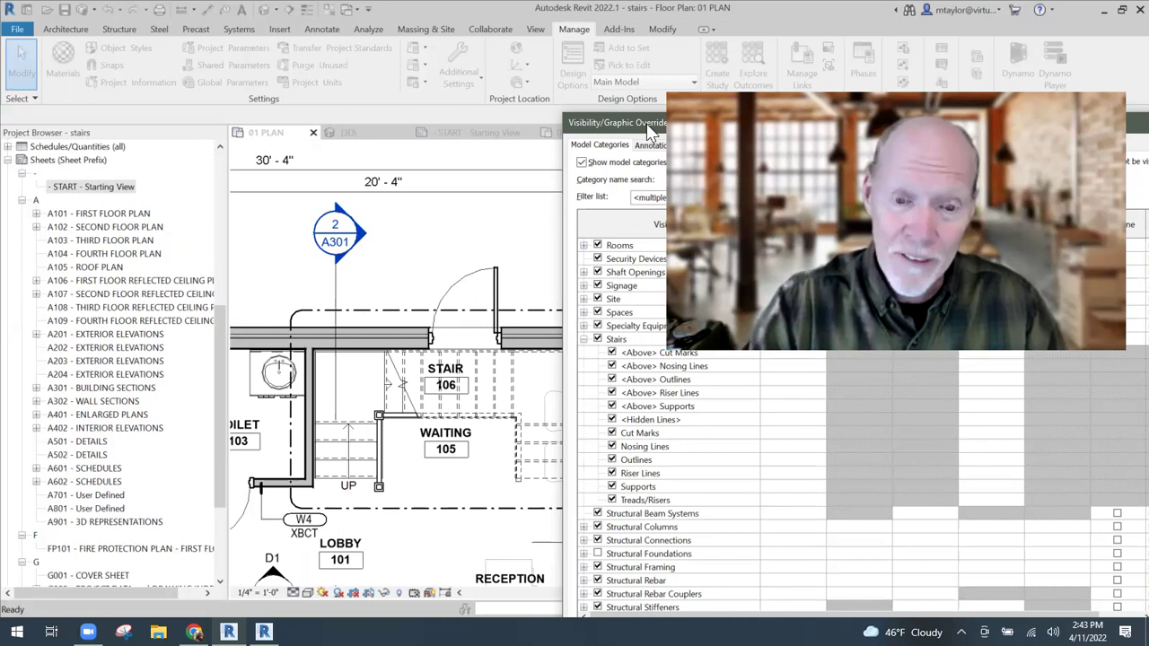
left_click_drag(648, 128, 466, 72)
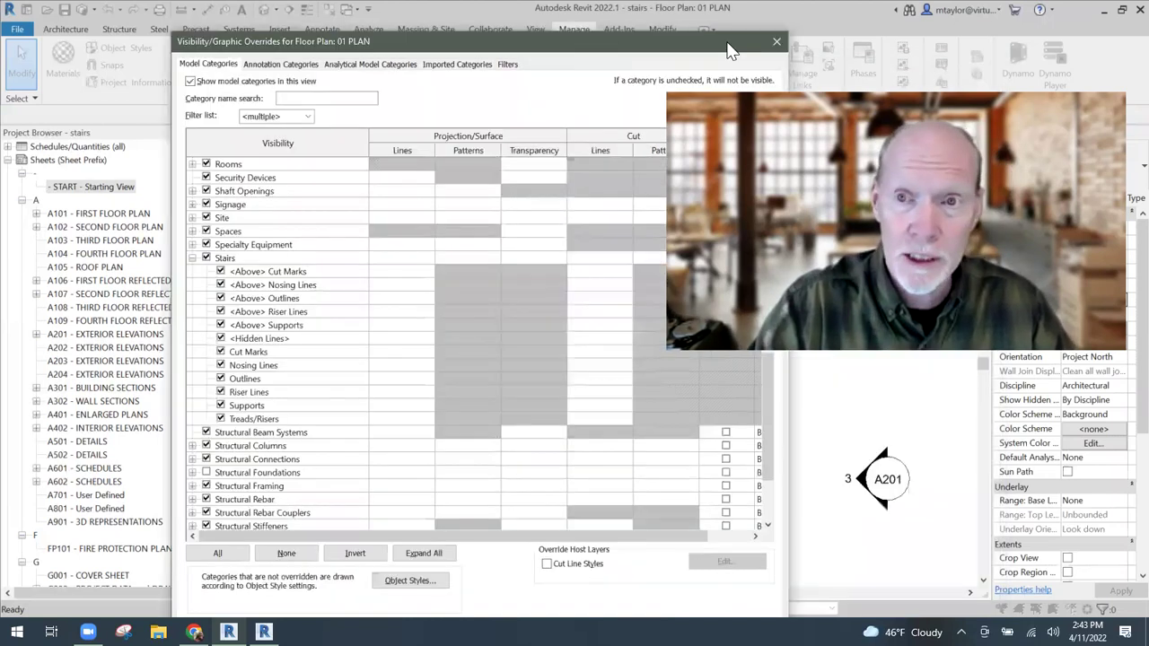
left_click_drag(611, 68, 400, 42)
left_click_drag(675, 32, 518, 81)
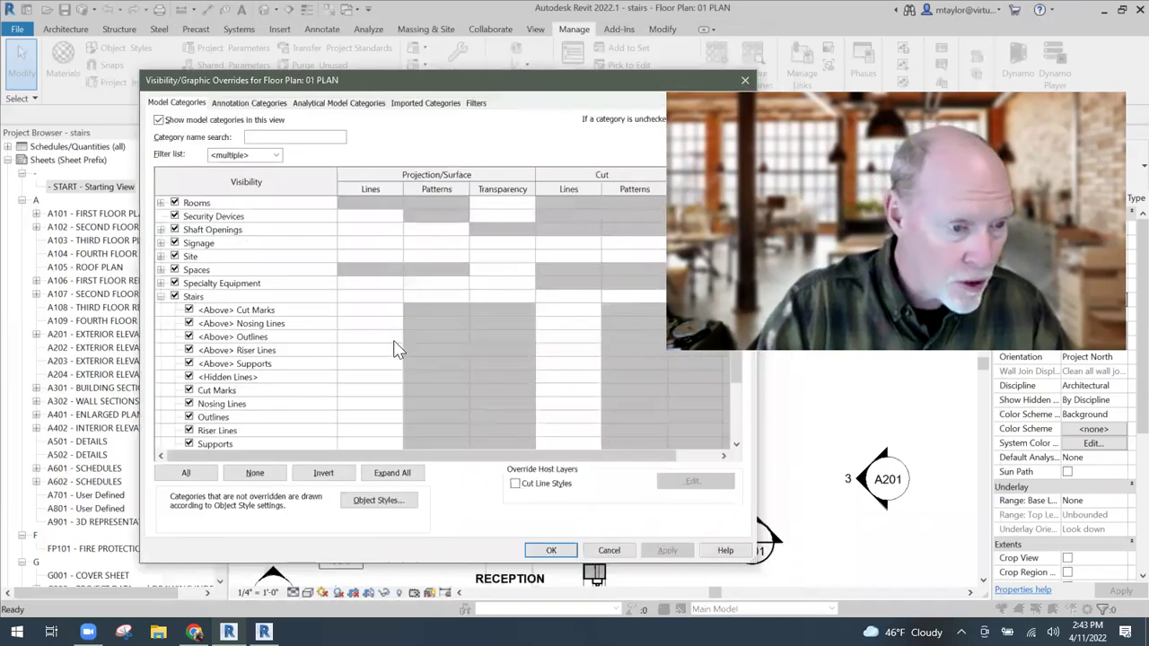
scroll(399, 350, "down", 1)
left_click(736, 443)
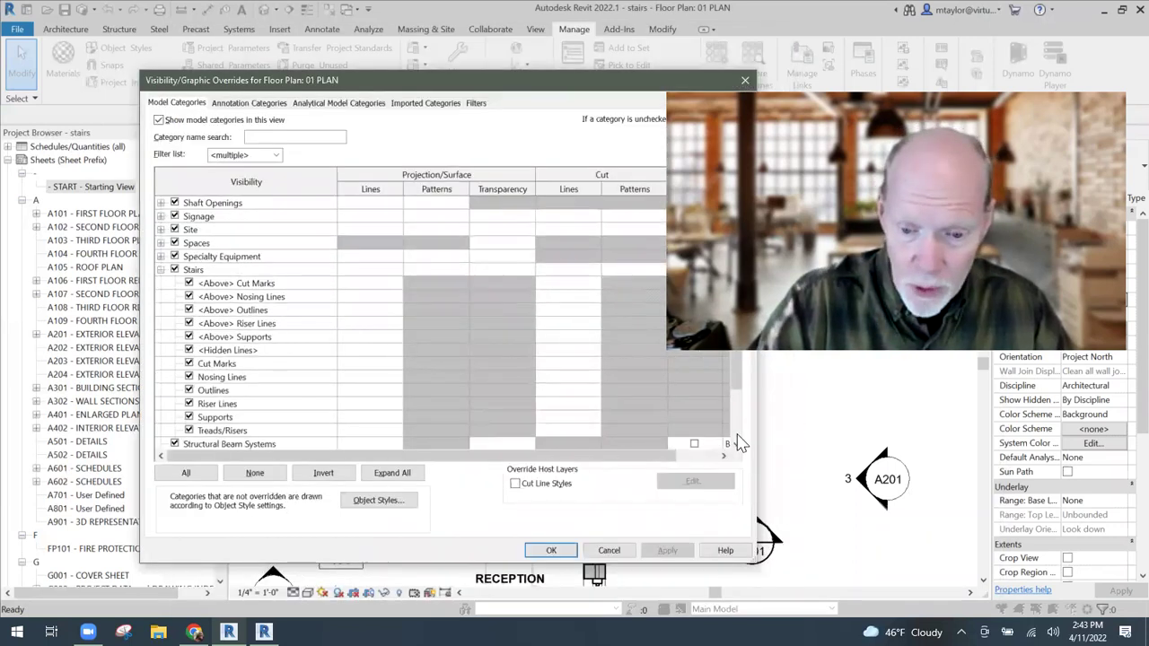
left_click(553, 550)
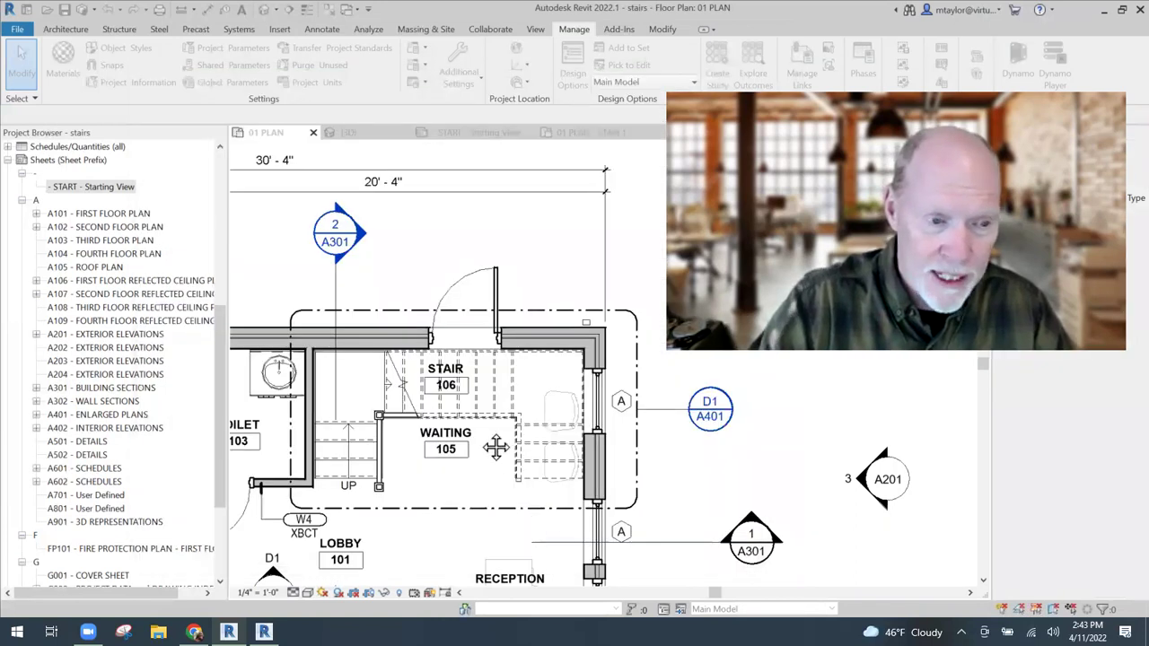
scroll(496, 446, "down", 1)
middle_click_drag(225, 408, 184, 370)
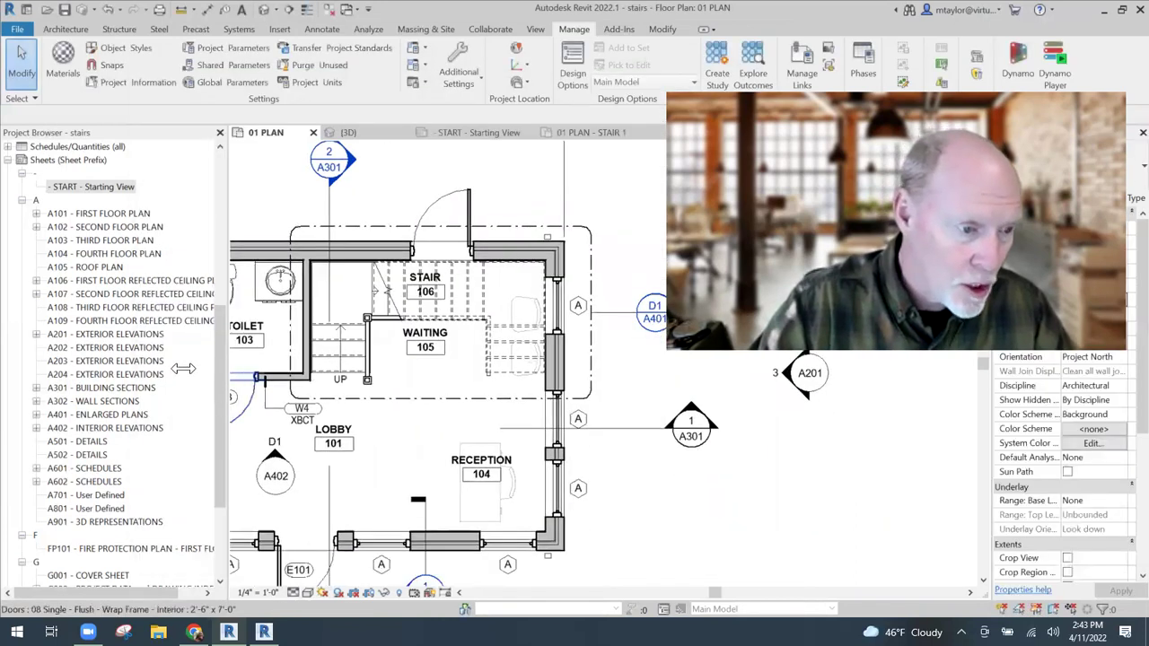
left_click_drag(182, 368, 184, 368)
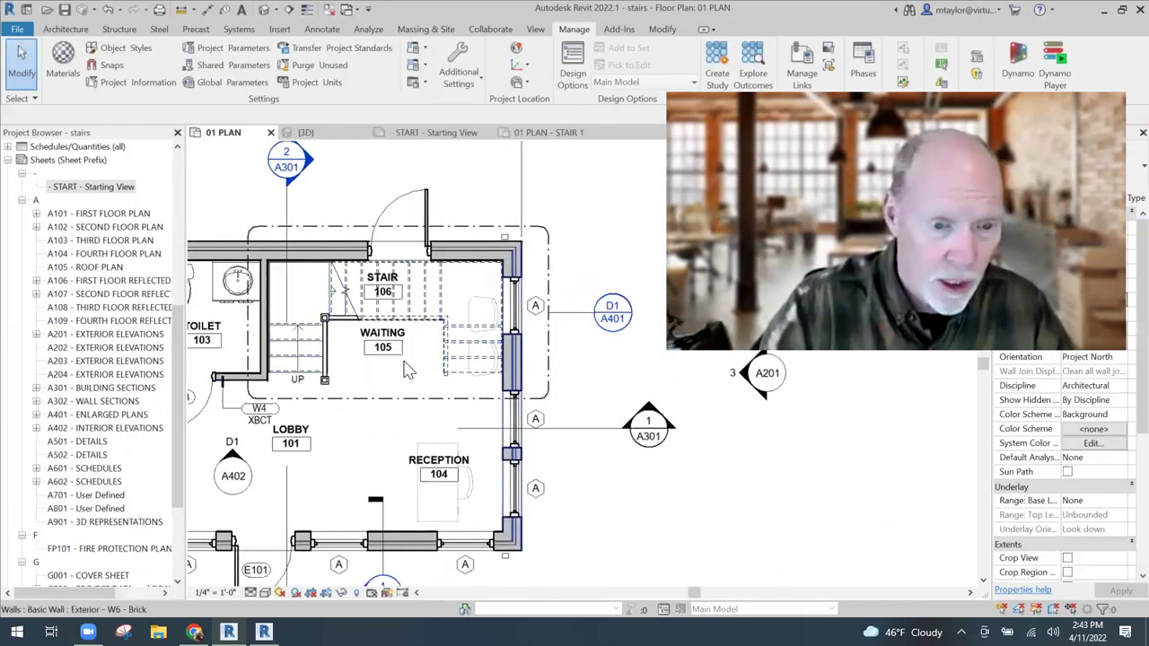
scroll(406, 370, "up", 2)
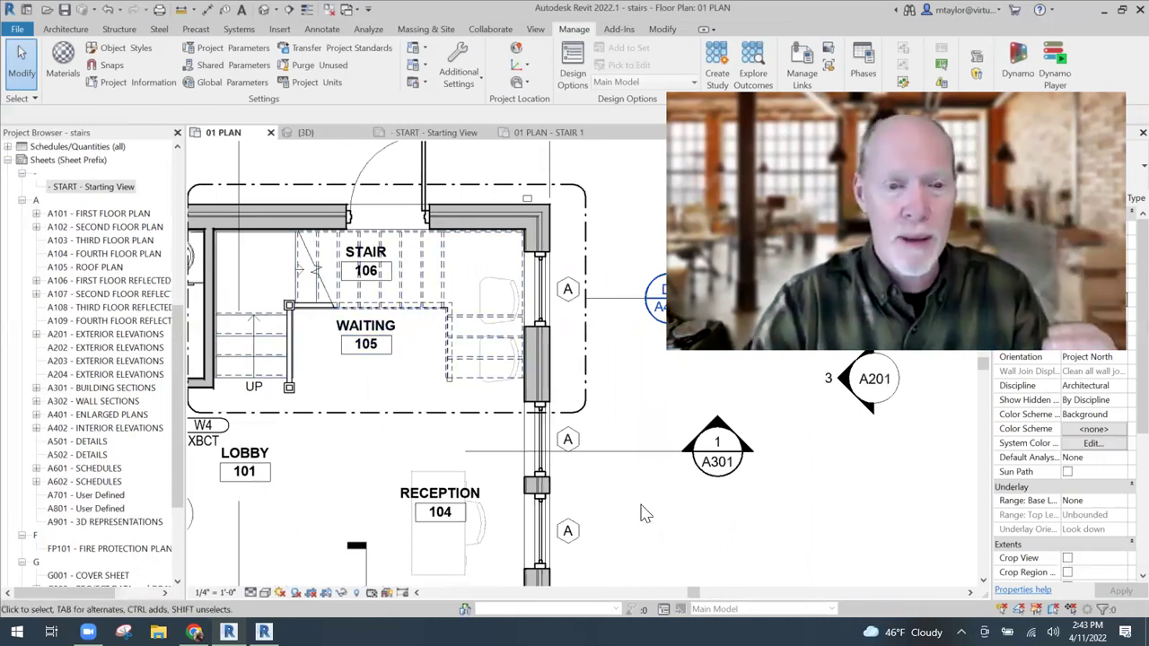
middle_click_drag(651, 512, 631, 518)
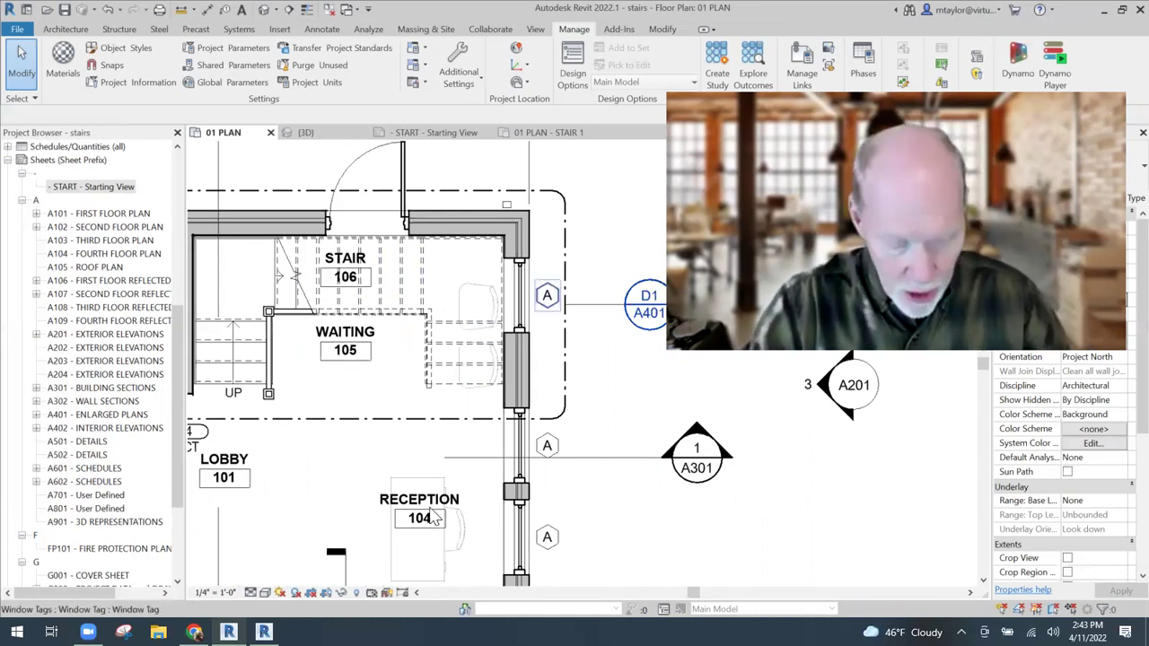
- Reopen Visibility/Graphic Overrides and narrow the window to fit the screen
key("v")
key("v")
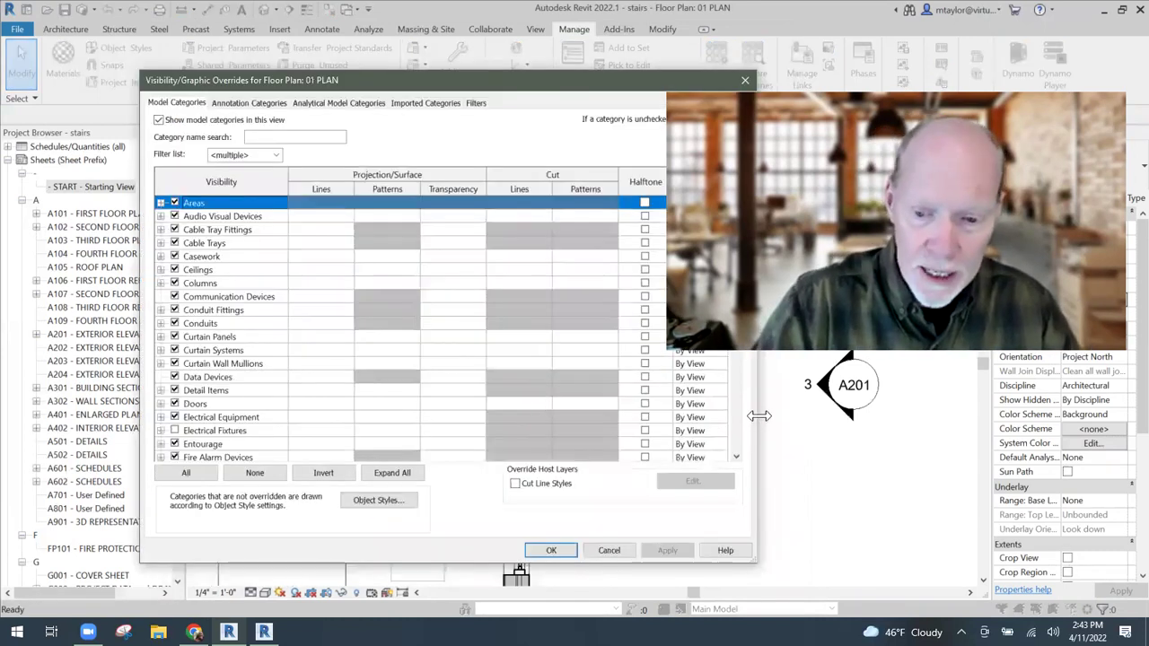
left_click_drag(759, 416, 521, 415)
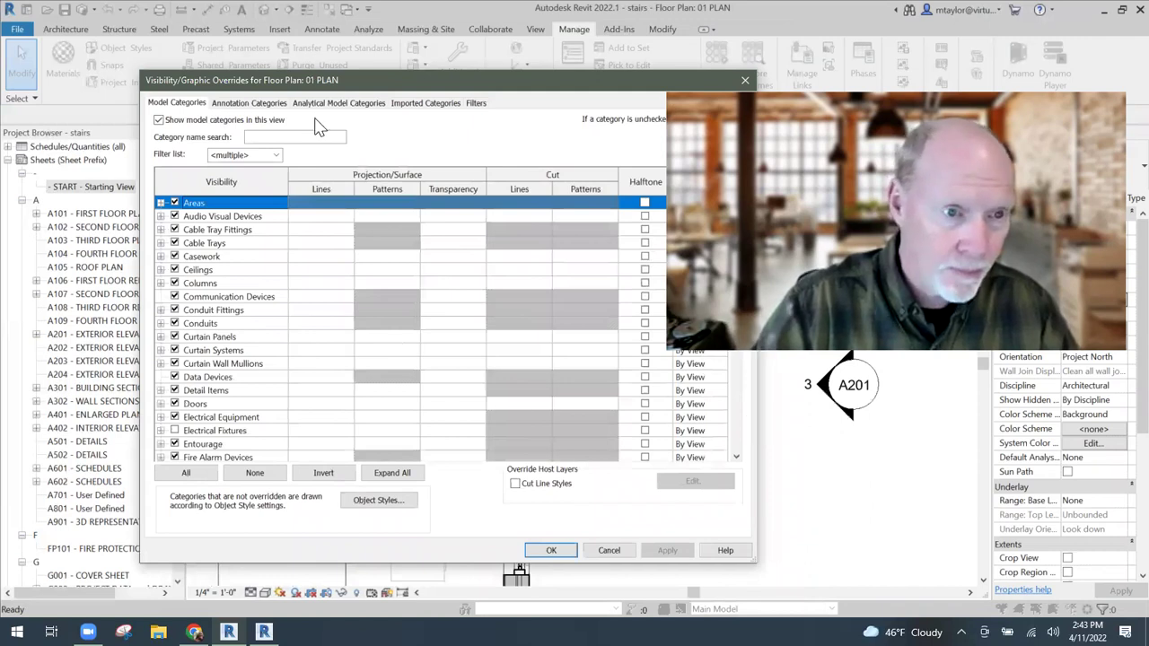
left_click_drag(362, 82, 364, 84)
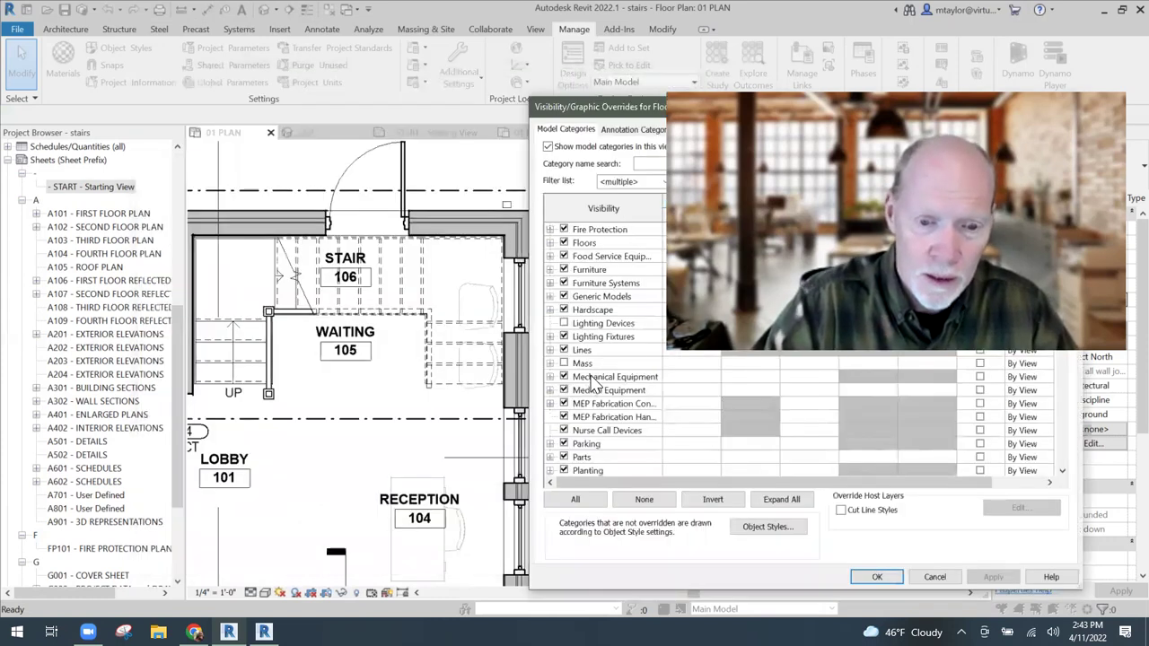
- Expand Stairs and widen the Visibility column so subcategory names read fully
scroll(593, 382, "down", 3)
scroll(592, 382, "down", 3)
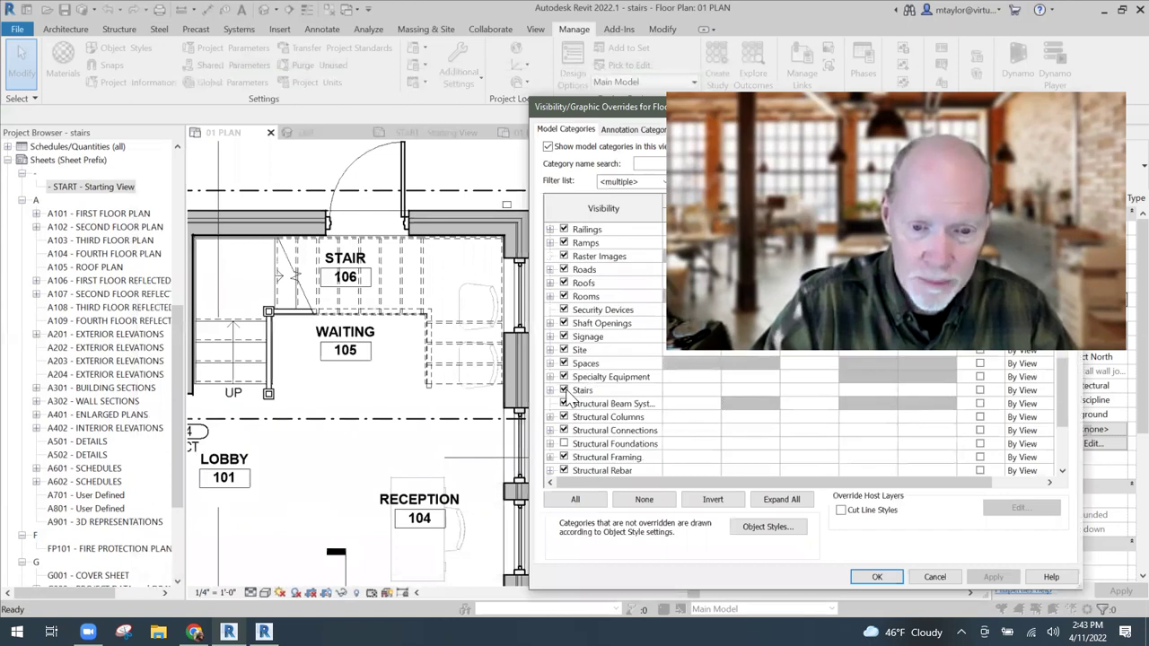
left_click(550, 390)
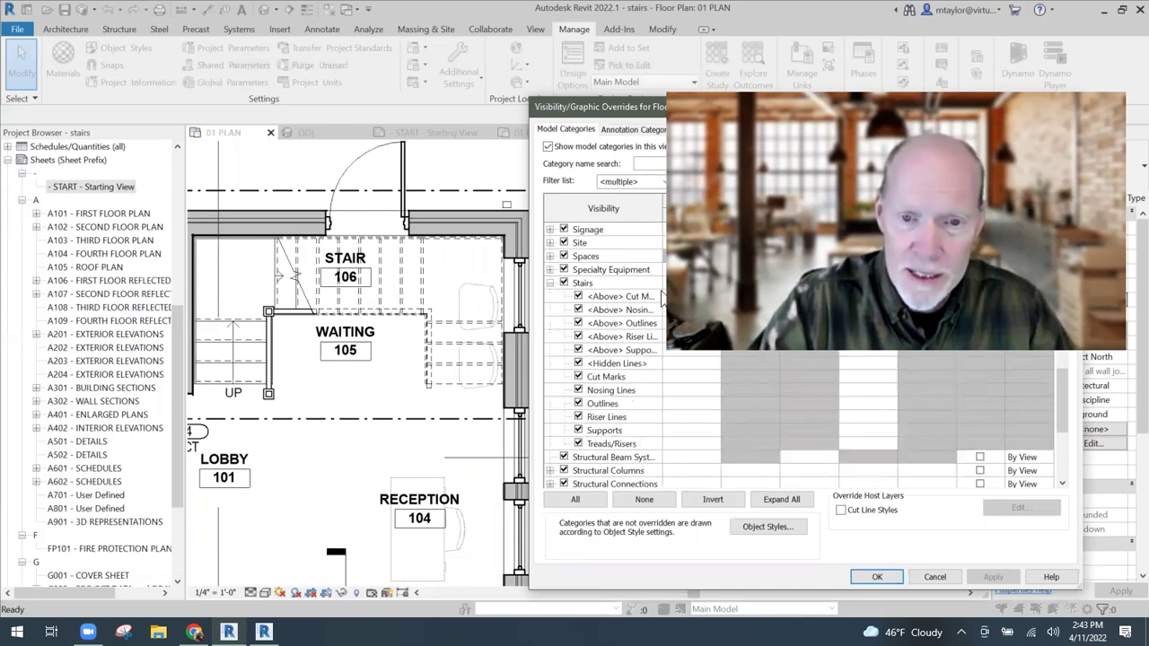
left_click_drag(643, 108, 446, 106)
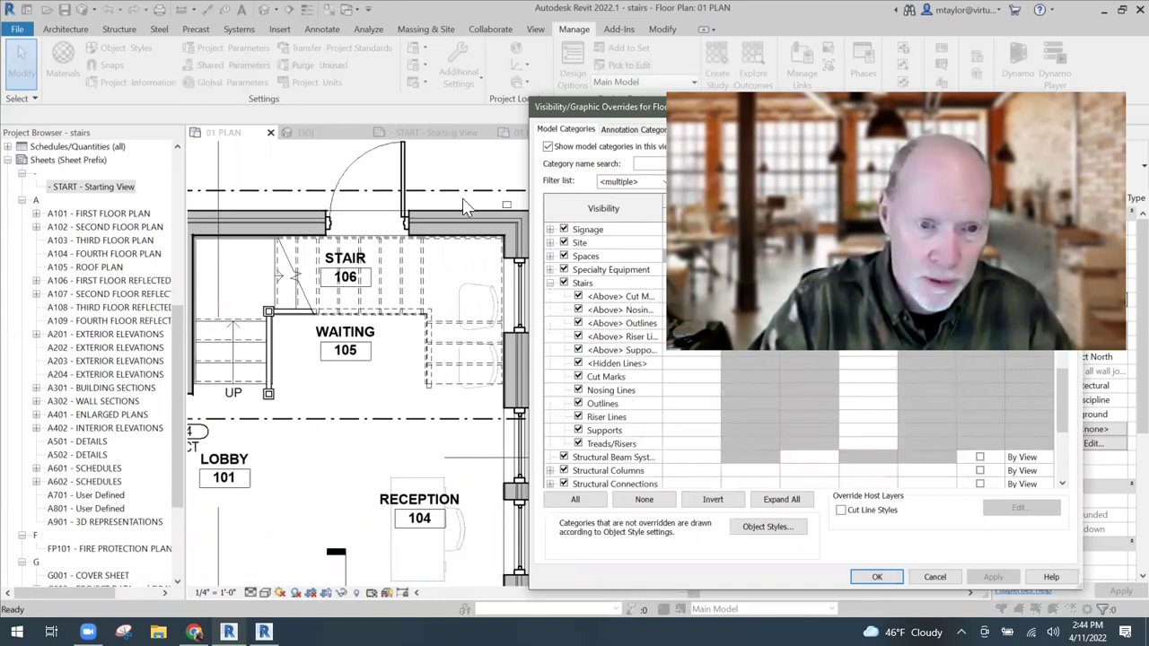
left_click_drag(466, 202, 516, 202)
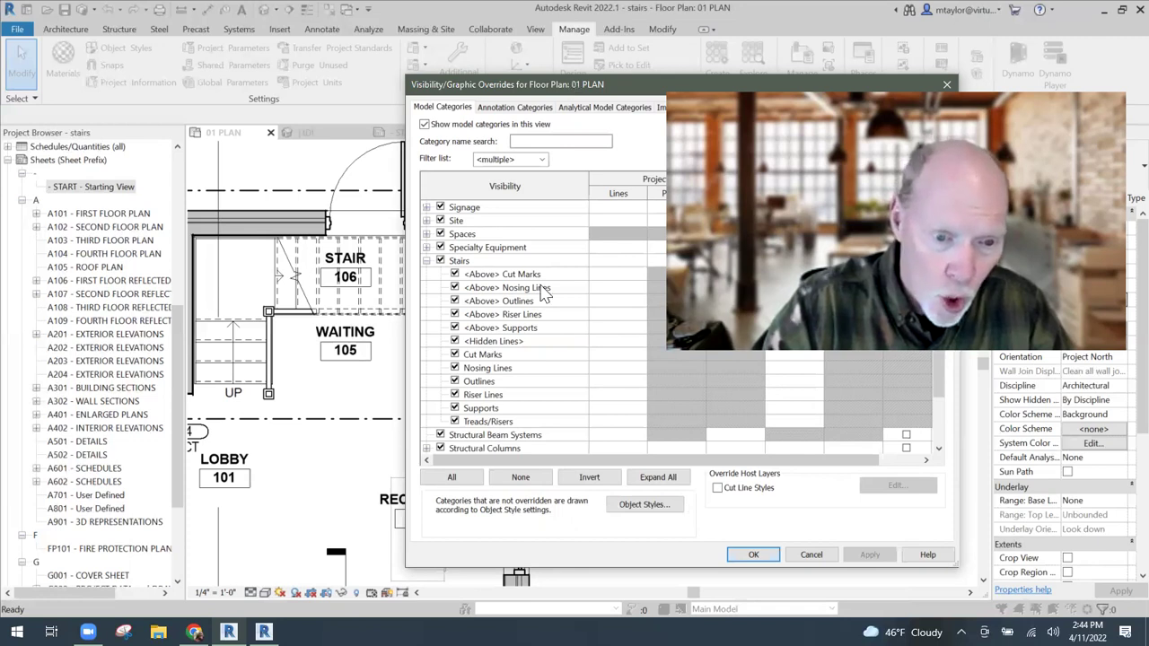
- Turn off Stairs <Above> Nosing Lines and <Above> Riser Lines, applying each, then uncheck <Above> Supports
left_click_drag(684, 91, 798, 93)
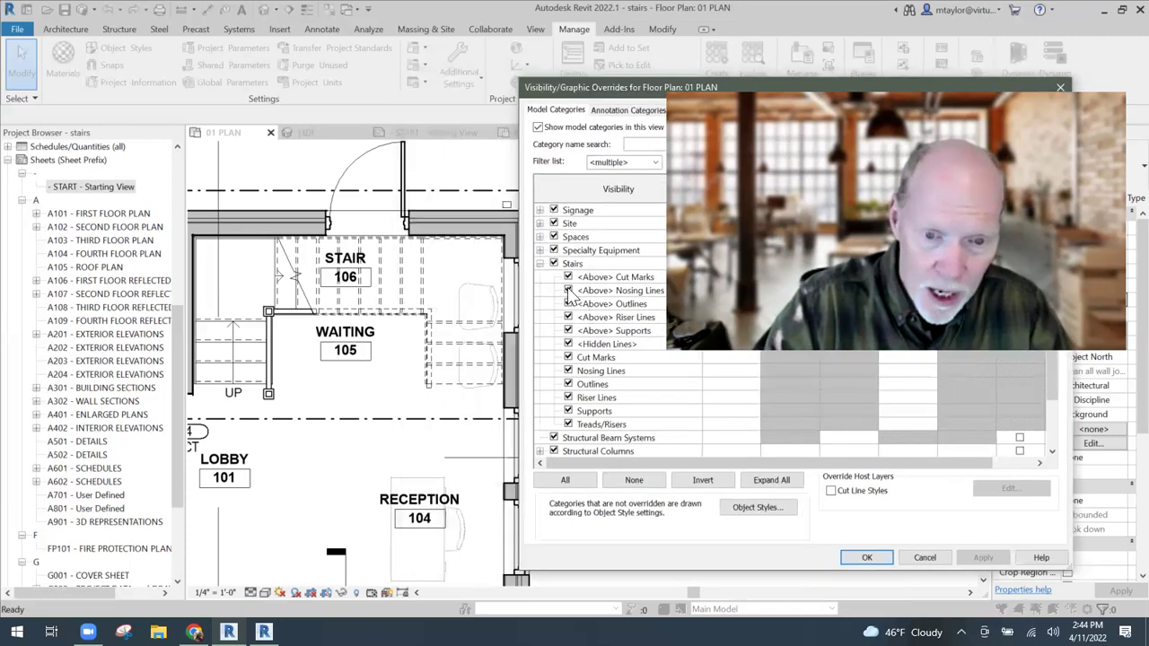
left_click(568, 290)
left_click(984, 557)
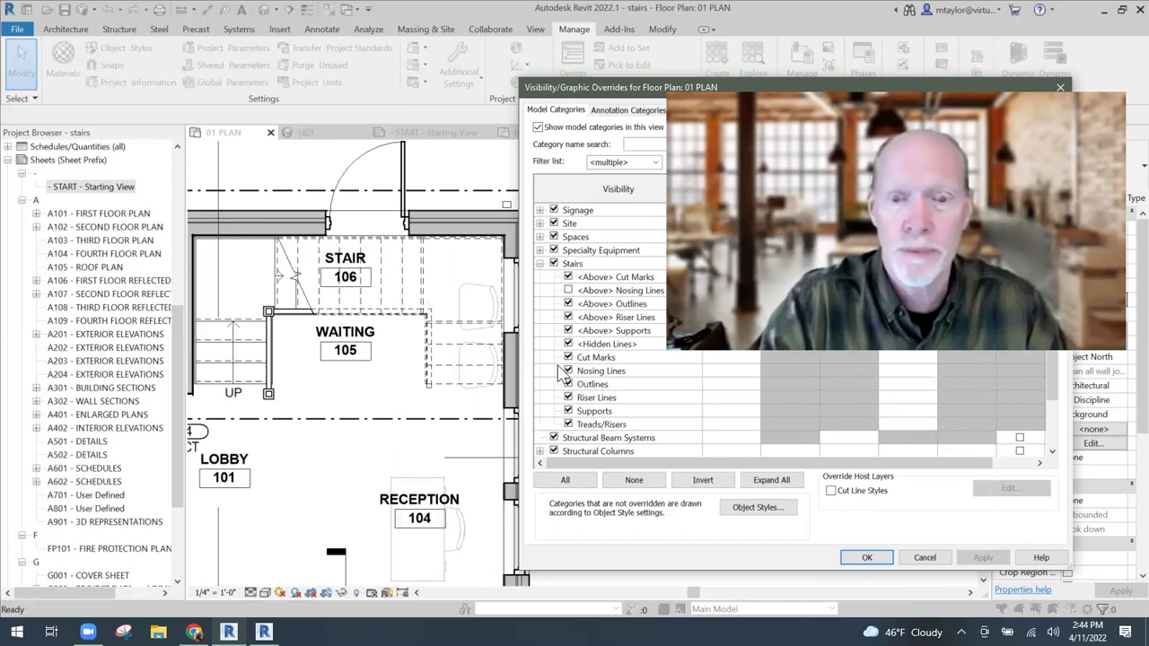
left_click(567, 317)
left_click(983, 557)
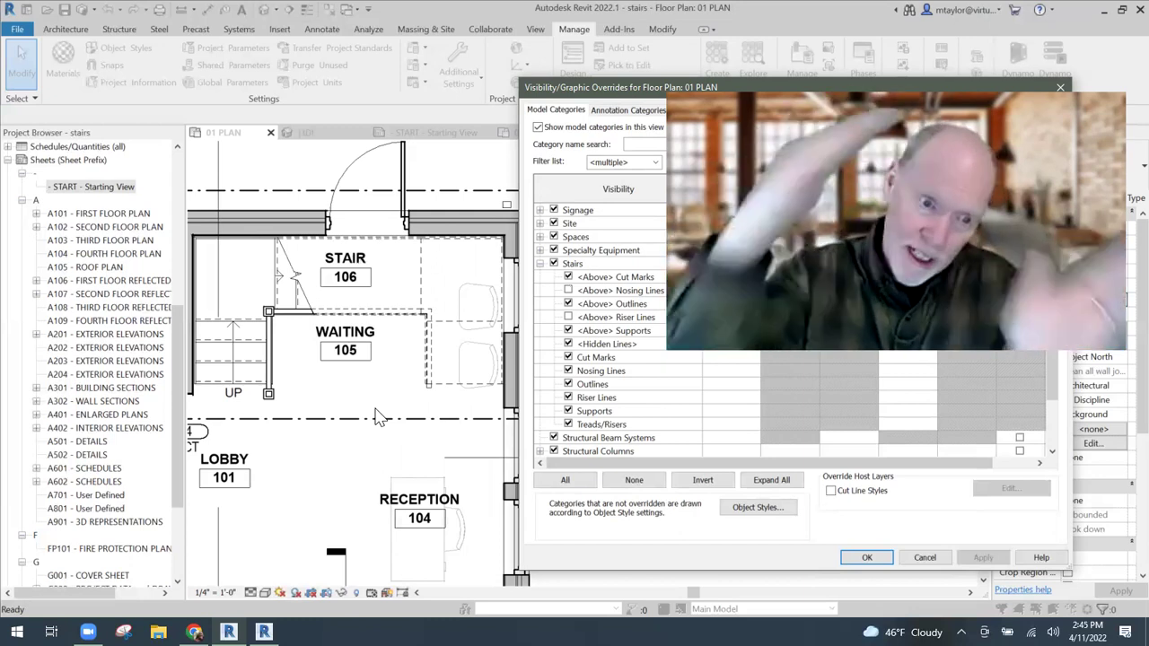
left_click(567, 331)
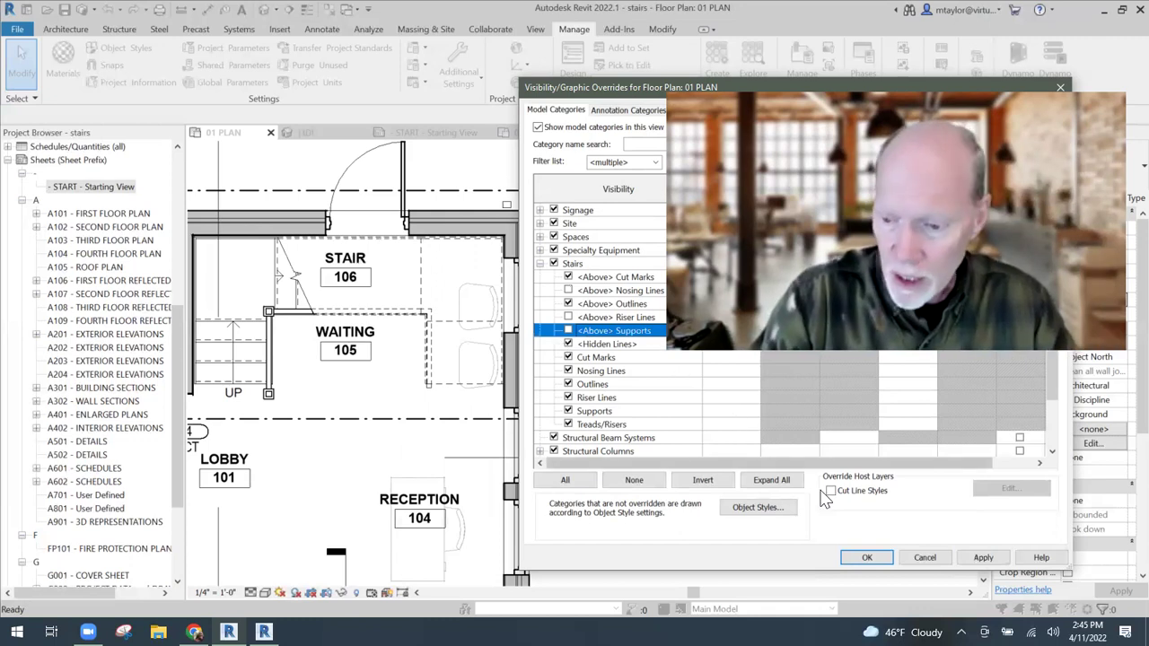
- Apply the hidden <Above> Supports, then turn off Stairs <Above> Outlines and apply
left_click(984, 558)
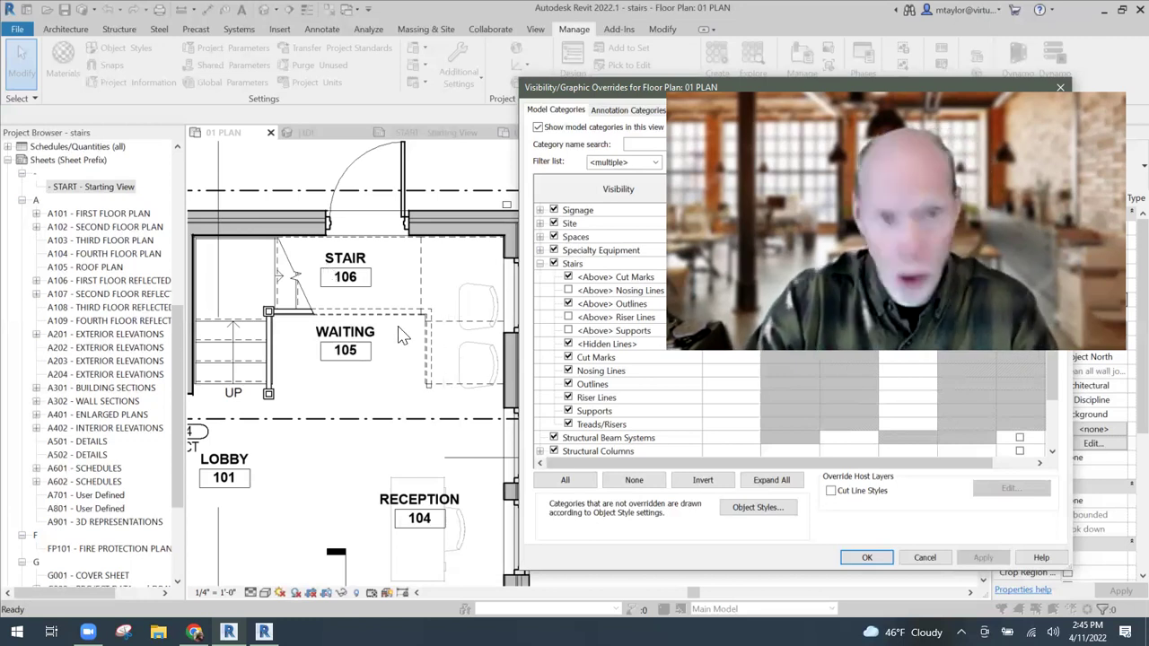
left_click(568, 305)
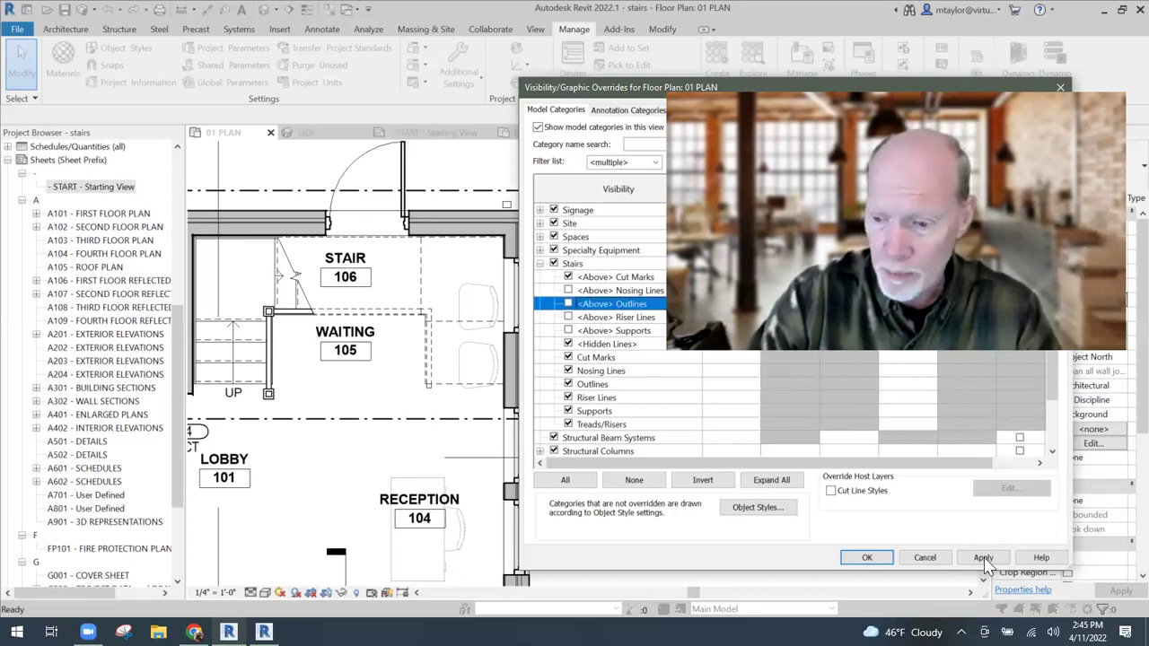
left_click(984, 559)
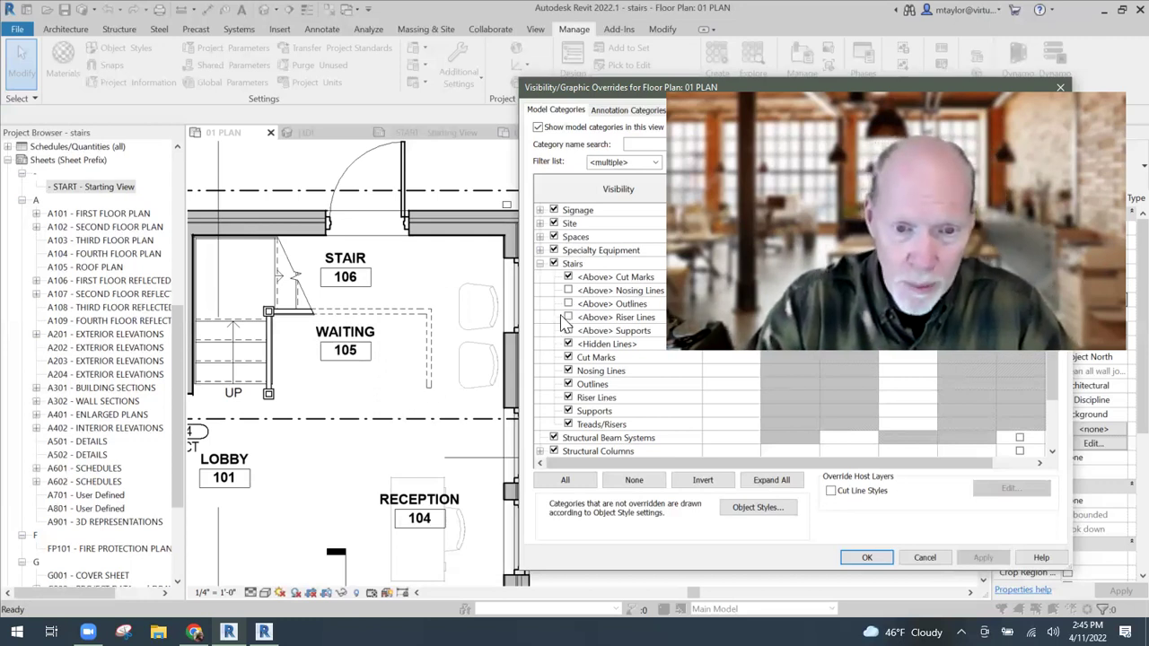
- Scroll to the Railings category and expand its subcategories
scroll(564, 323, "up", 4)
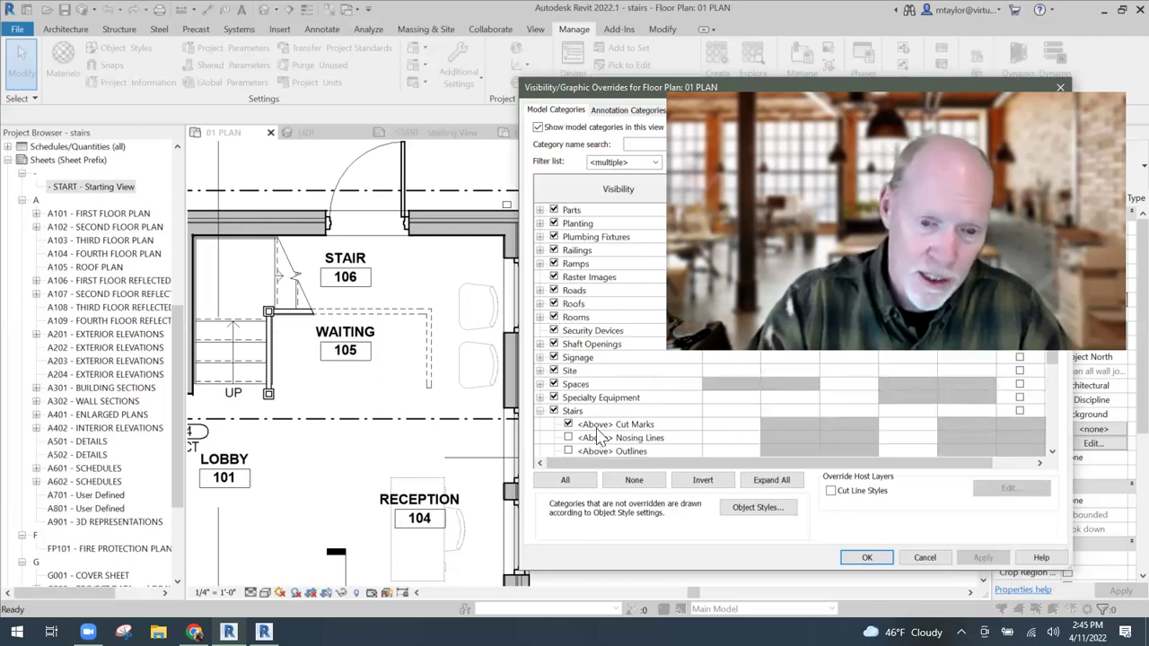
scroll(588, 399, "down", 3)
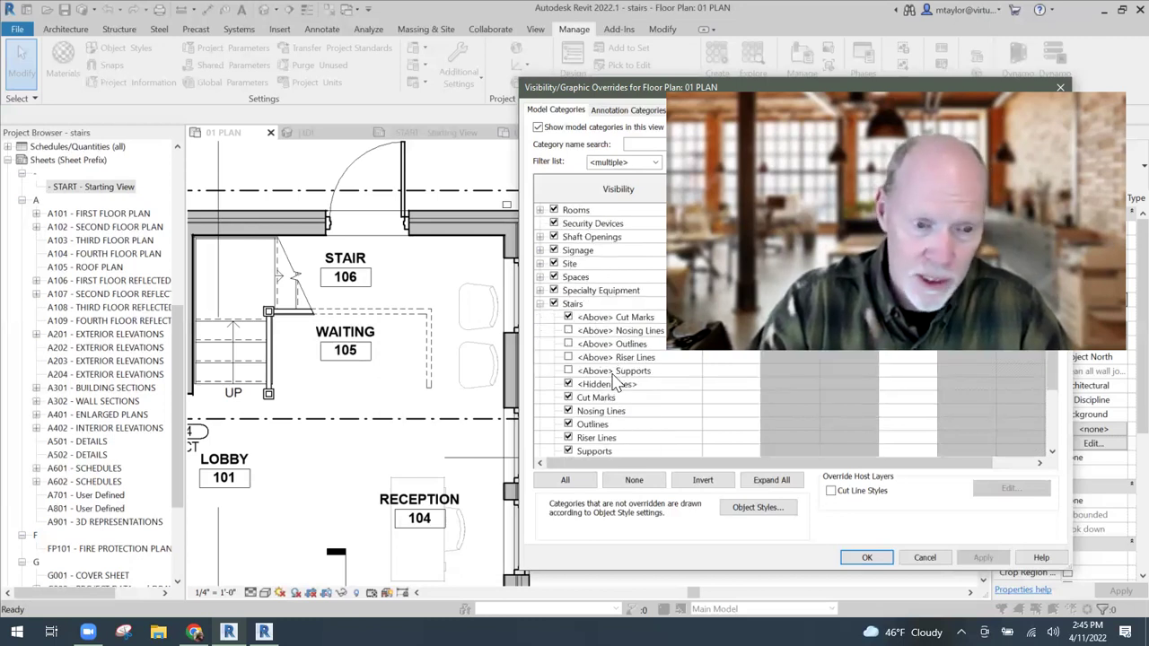
scroll(599, 355, "up", 3)
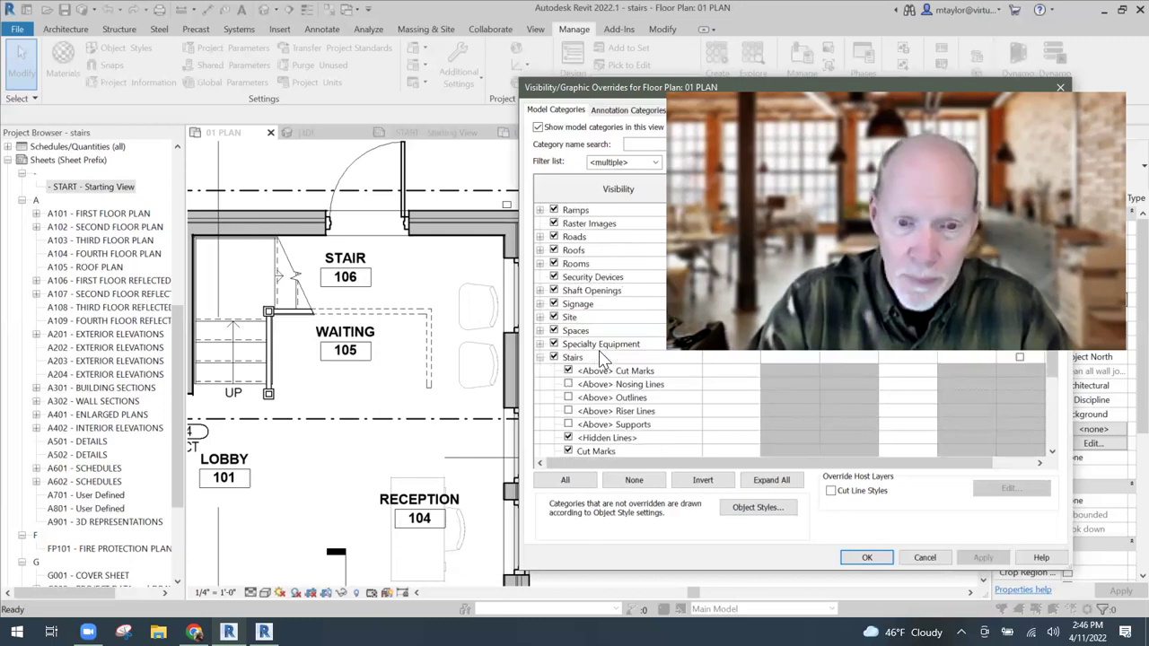
scroll(601, 275, "up", 1)
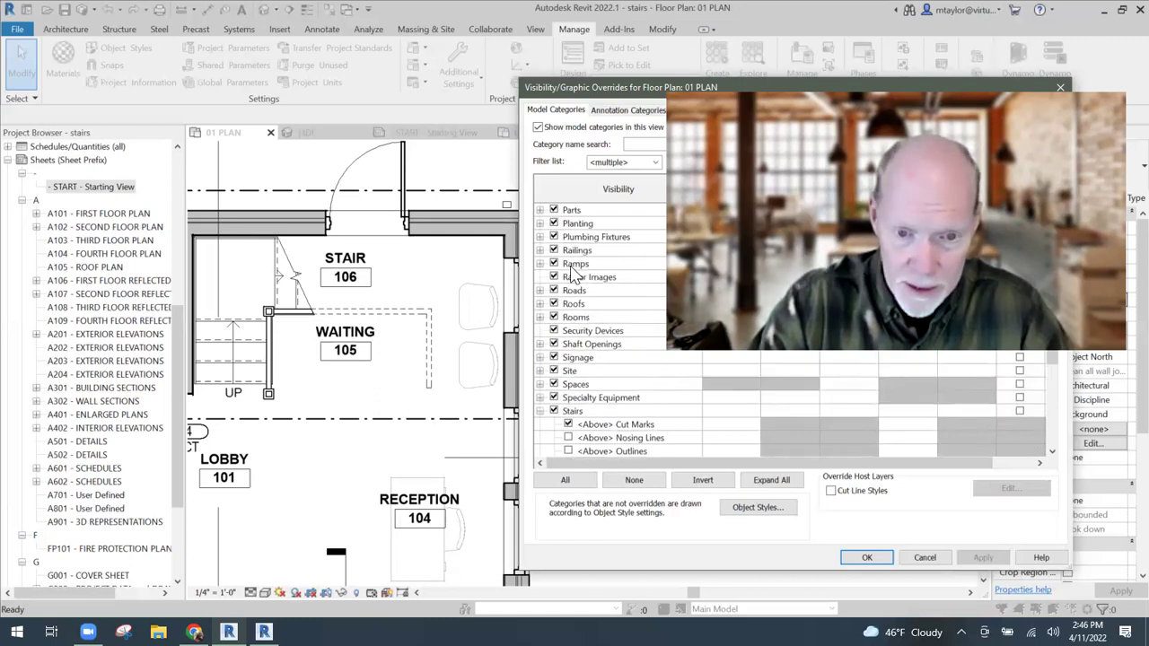
left_click(540, 250)
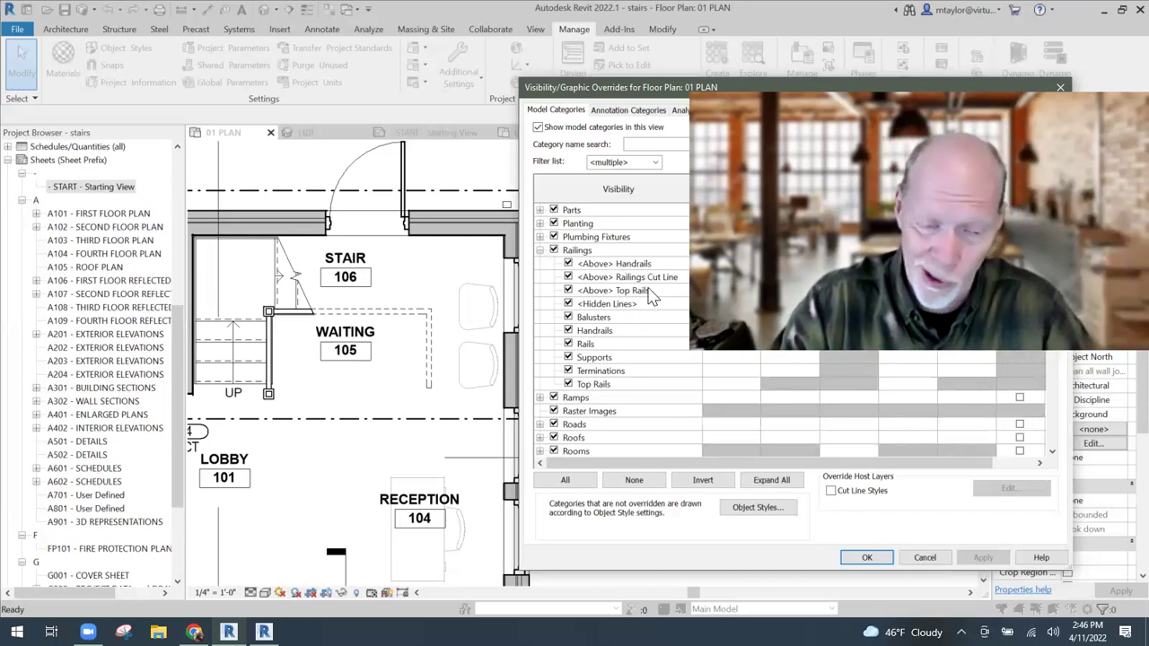
- Turn off Railings <Above> Handrails, <Above> Top Rails and <Above> Railings Cut Line, and apply
left_click(568, 264)
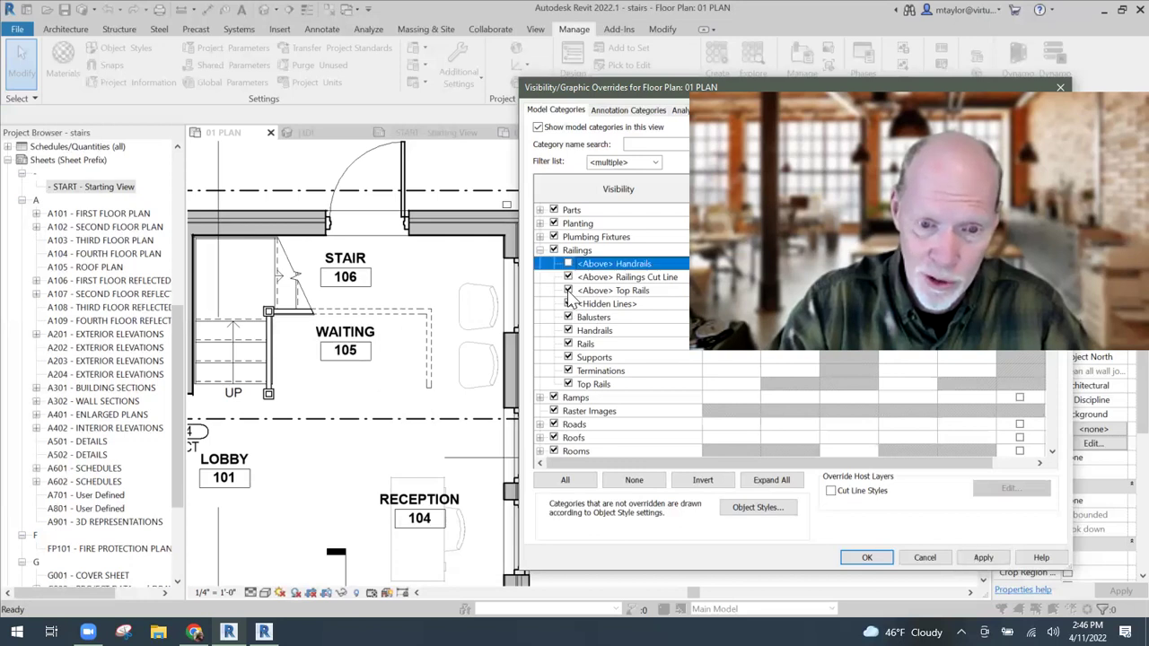
left_click(569, 291)
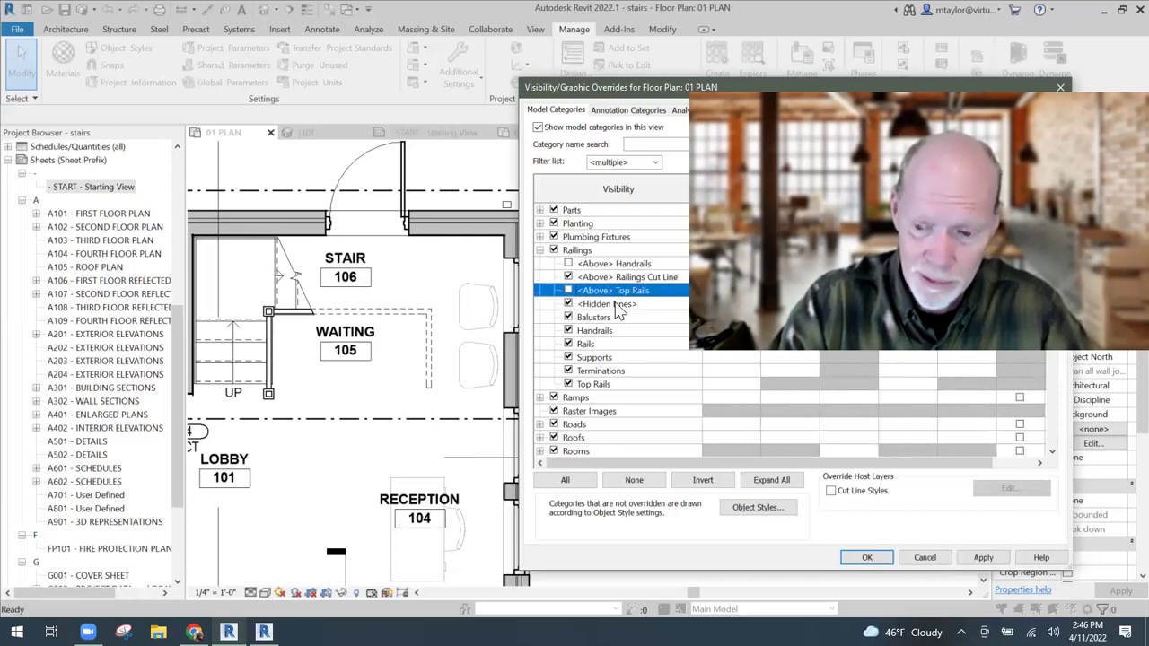
left_click(994, 562)
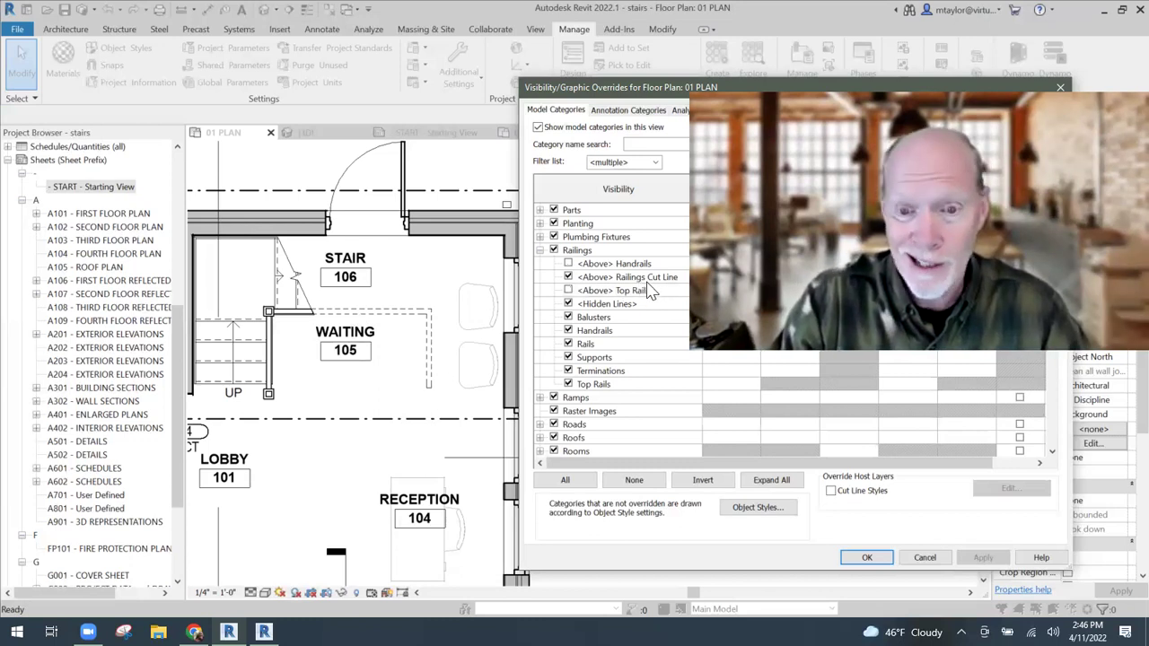
left_click(567, 277)
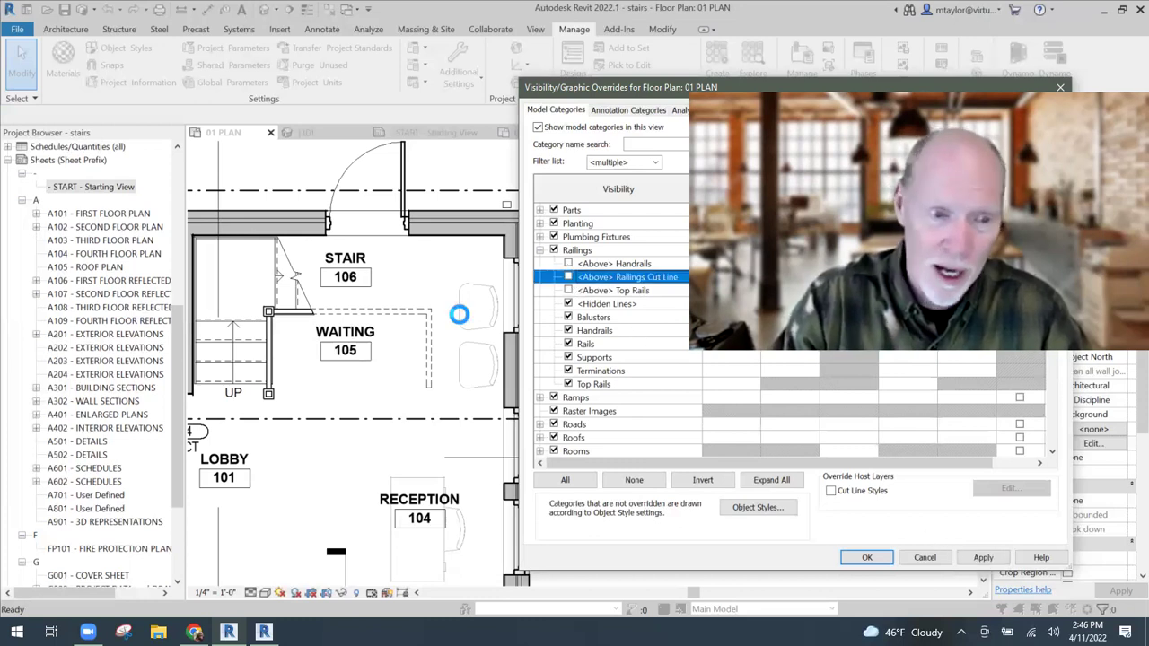
left_click(983, 558)
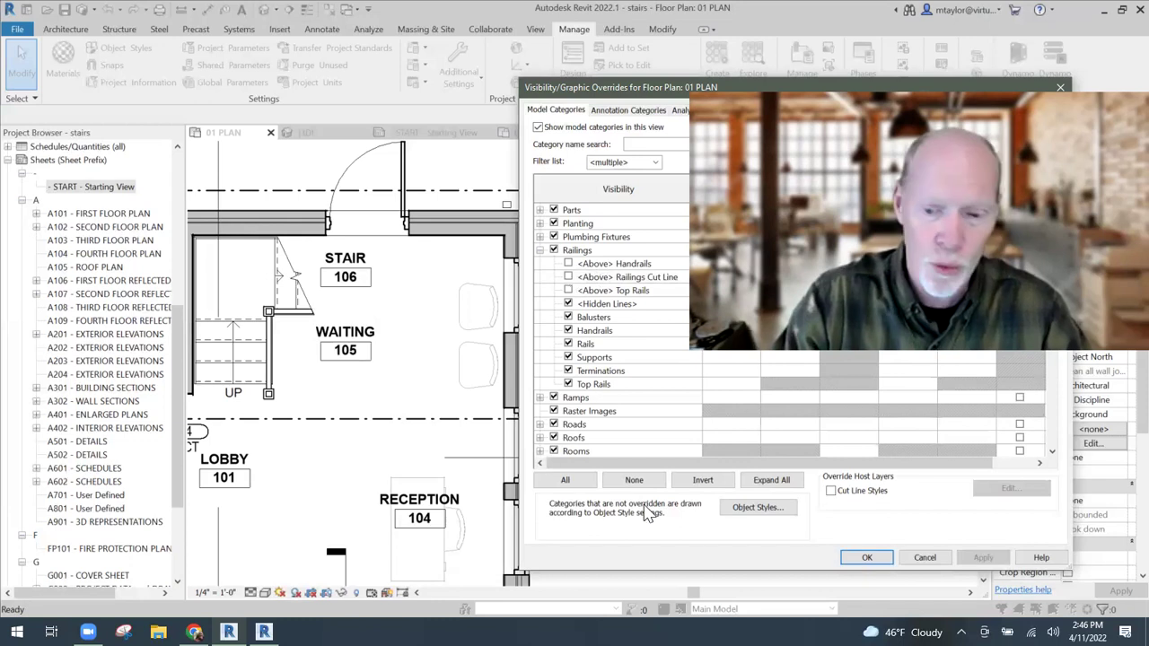
left_click(860, 556)
scroll(345, 381, "down", 1)
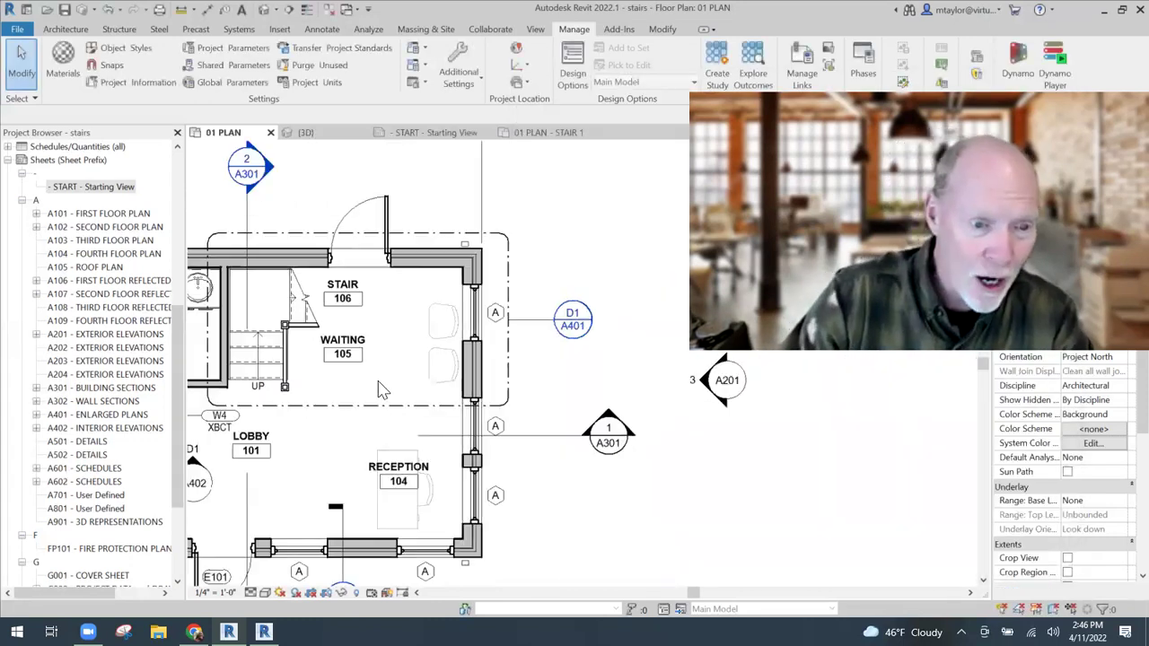
middle_click_drag(430, 377, 479, 373)
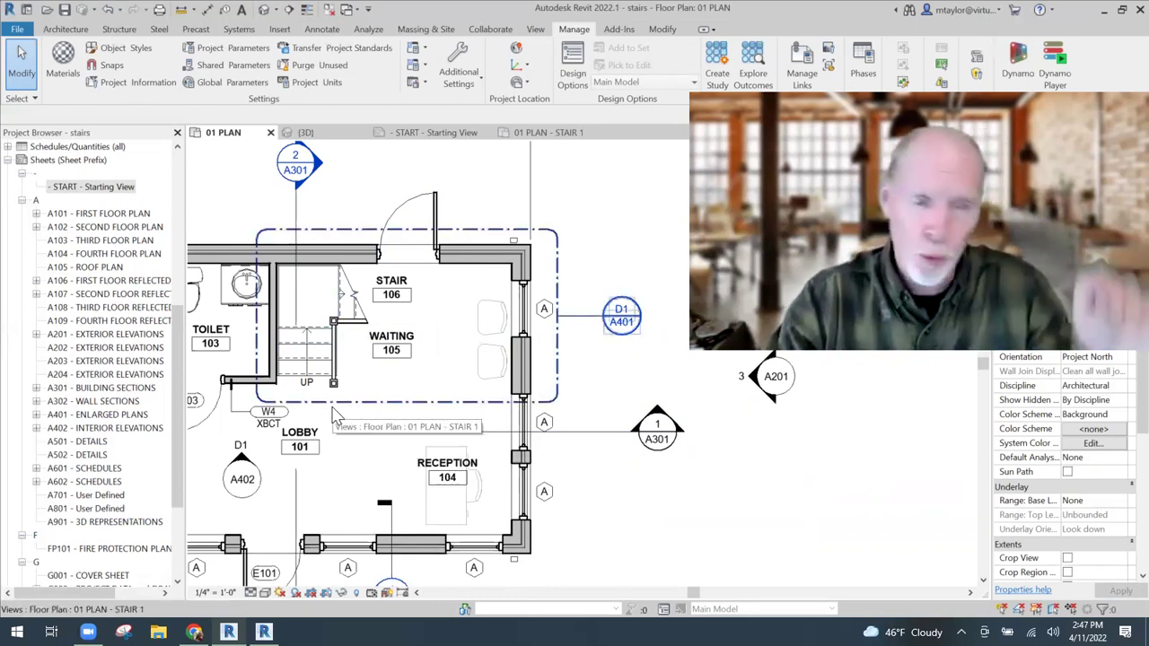
- Nudge the stair's top-wall door one foot to the right and deselect it
left_click(435, 212)
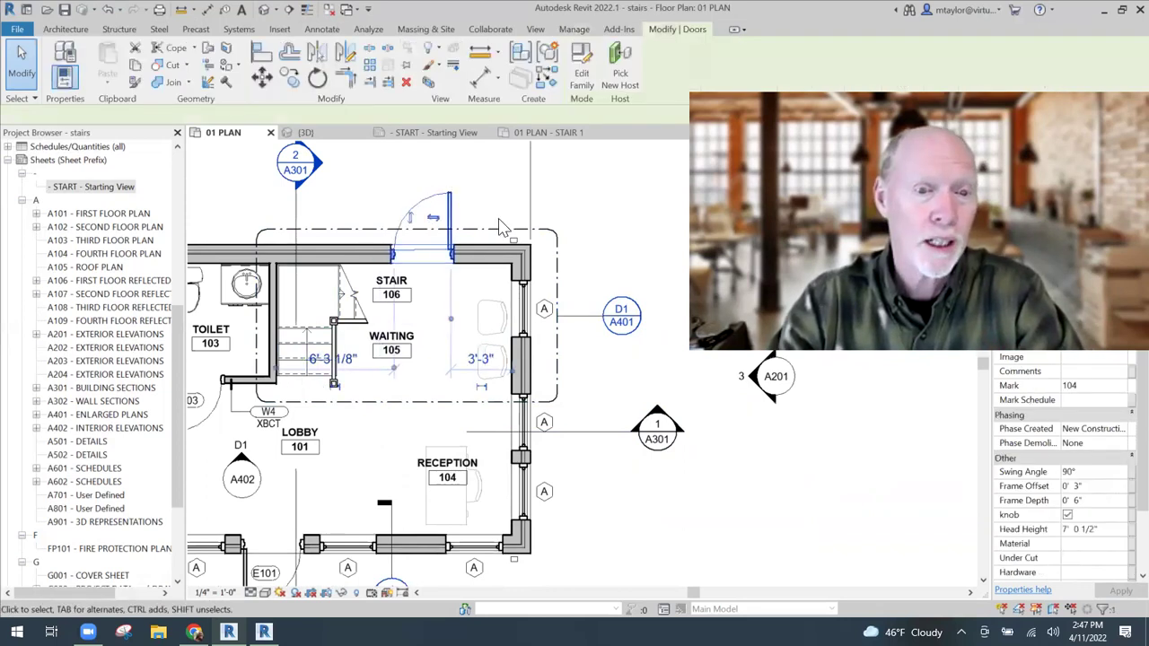
key("Right")
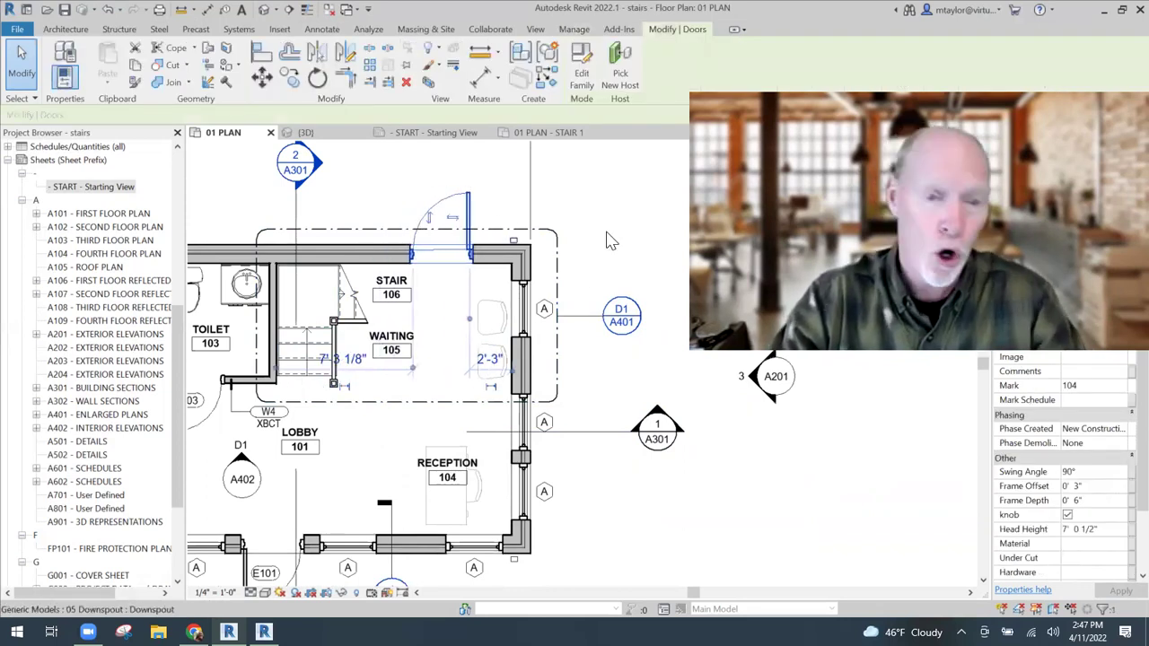
key("Escape")
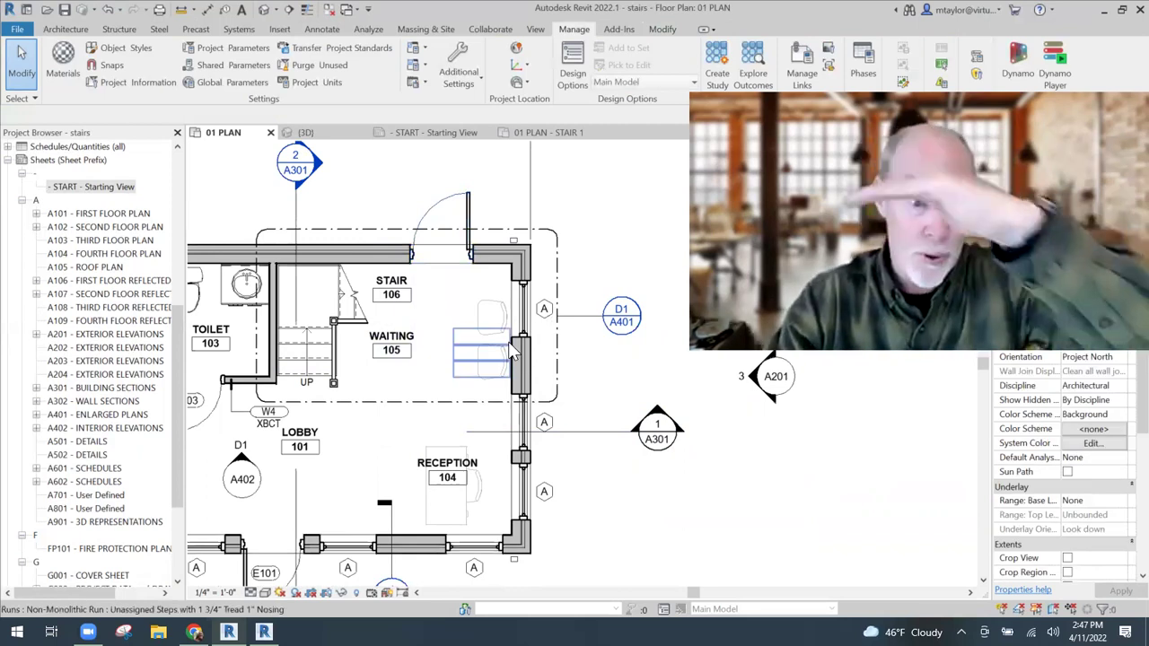